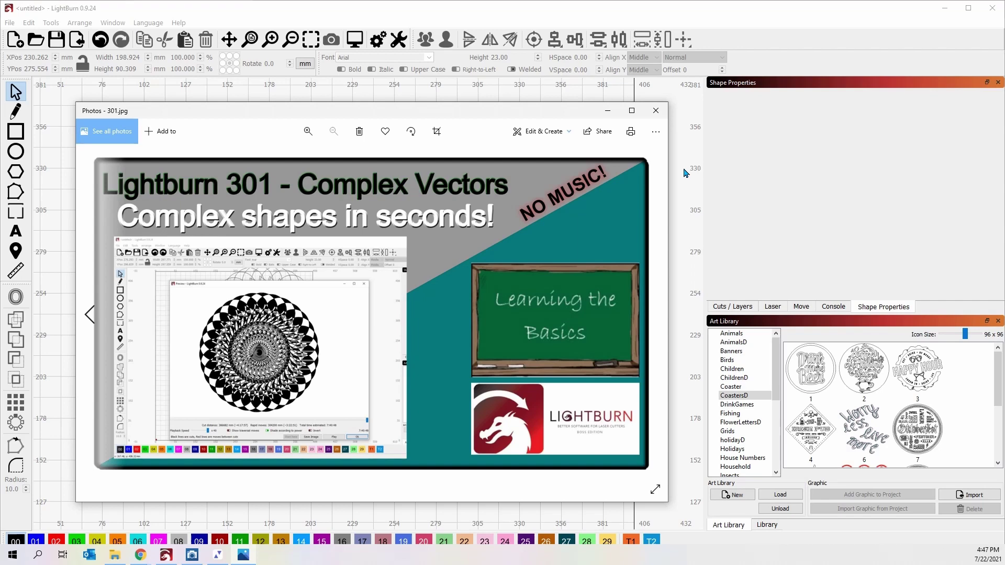
- Close the photo preview and draw one circle on the canvas with the Ellipse tool
left_click(656, 110)
scroll(295, 308, "down", 1)
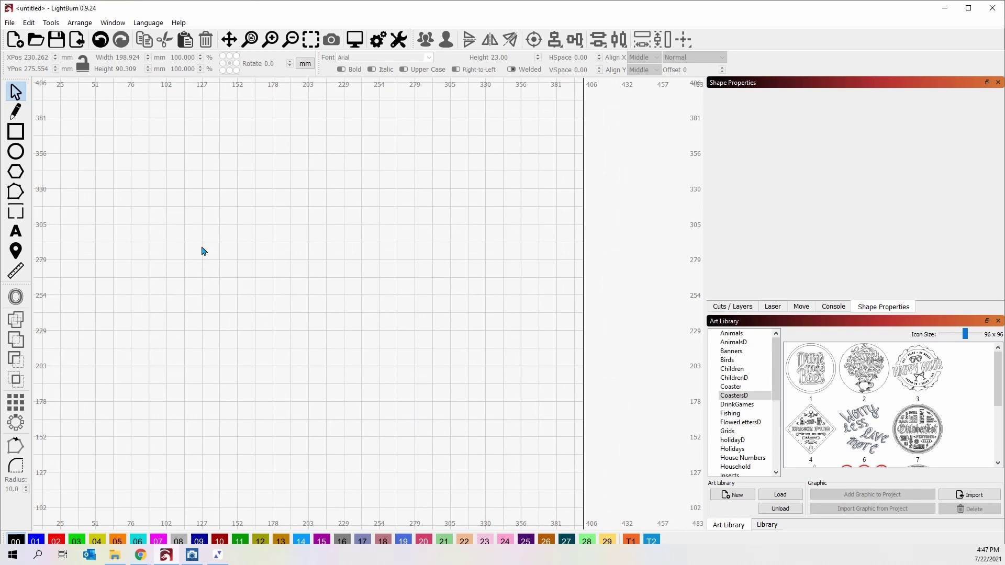
left_click(14, 152)
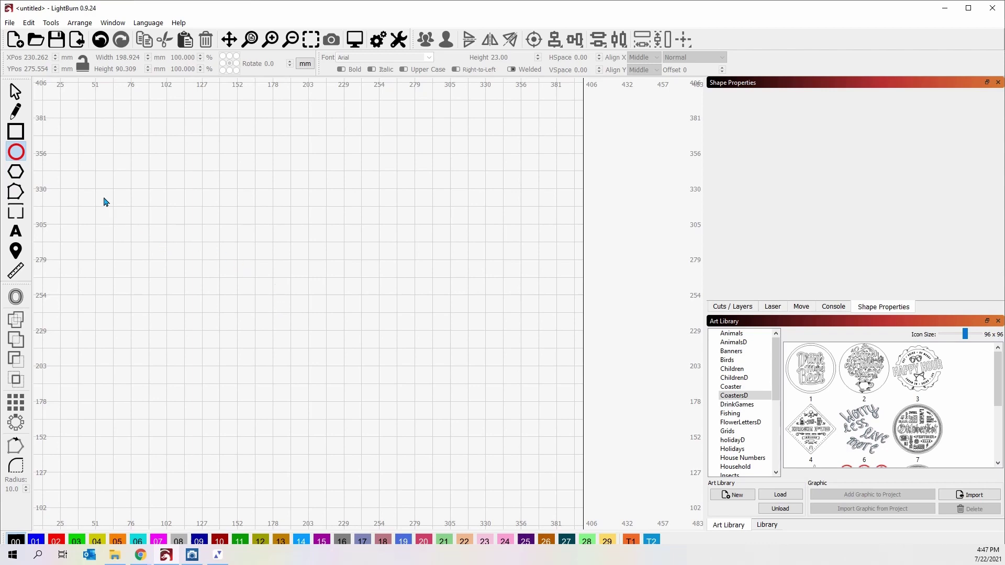
left_click_drag(107, 188, 225, 296)
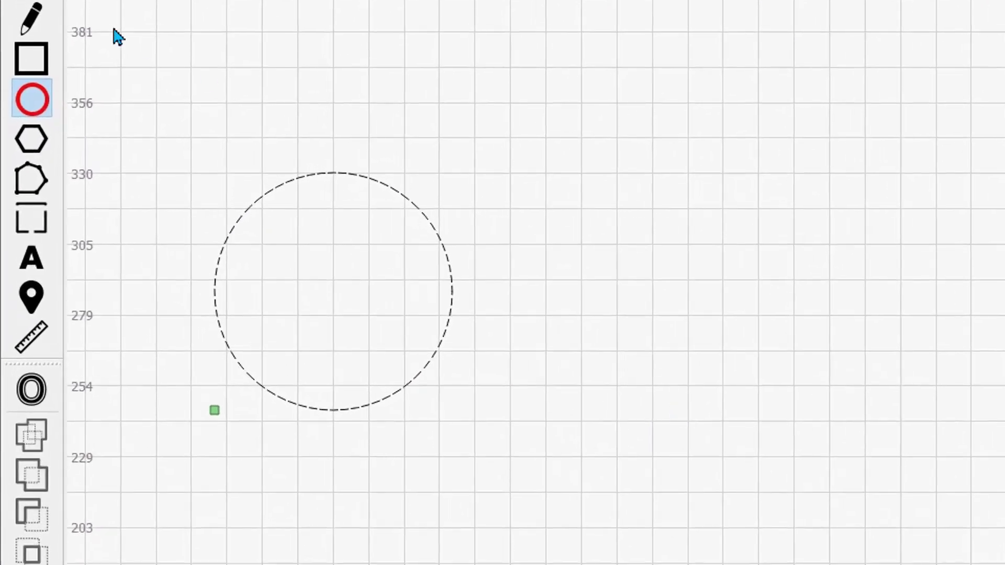
key("Escape")
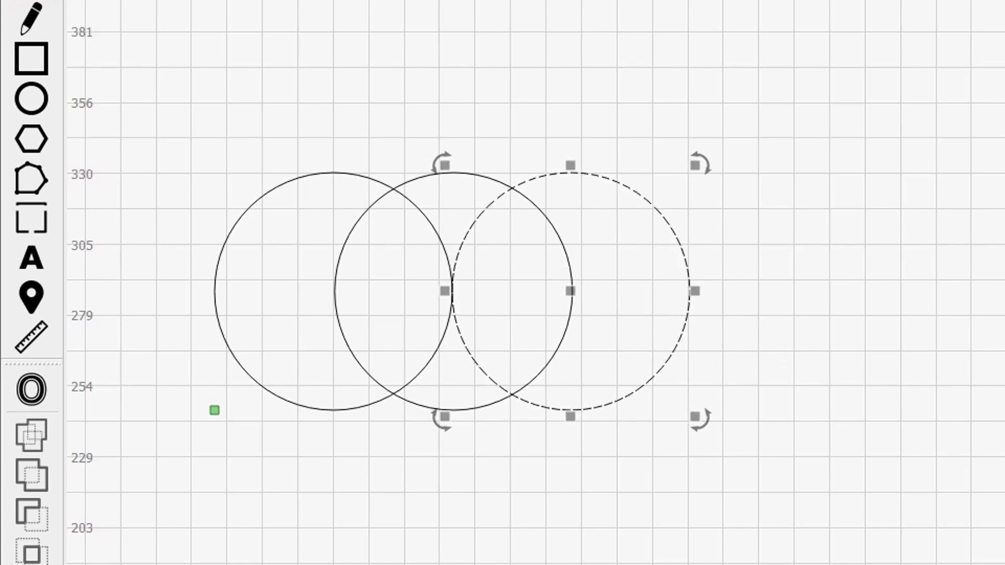
- Duplicate the circle with Ctrl+D and nudge the copies right into a row of four overlapping circles
key("Right")
key("Right")
key("Right")
key("Right")
key("Right")
key("Right")
key("Right")
key("Right")
key("Right")
key("Right")
key("Right")
key("Right")
key("Right")
key("Right")
key("Right")
key("Right")
key("Right")
key("Right")
key("Right")
key("Right")
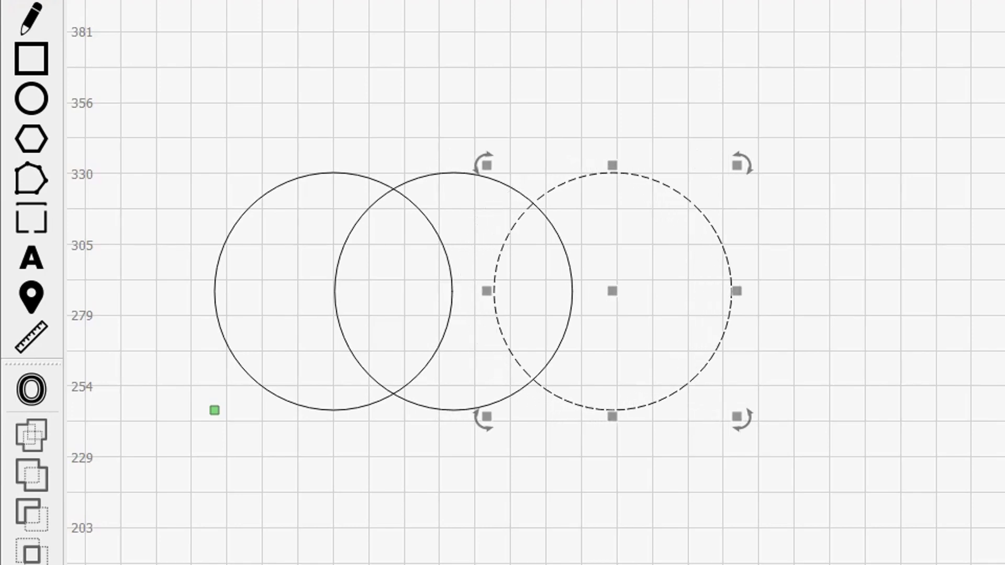
key("Right")
key("Right")
key("Right")
key("Right")
key("Right")
key("Left")
key("Left")
key("Left")
key("Left")
key("Left")
key("Left")
key("Left")
key("Left")
key("Left")
key("Left")
key("Left")
key("Left")
key("Left")
key("Left")
key("Left")
key("Left")
key("Left")
key("Left")
key("Left")
key("Left")
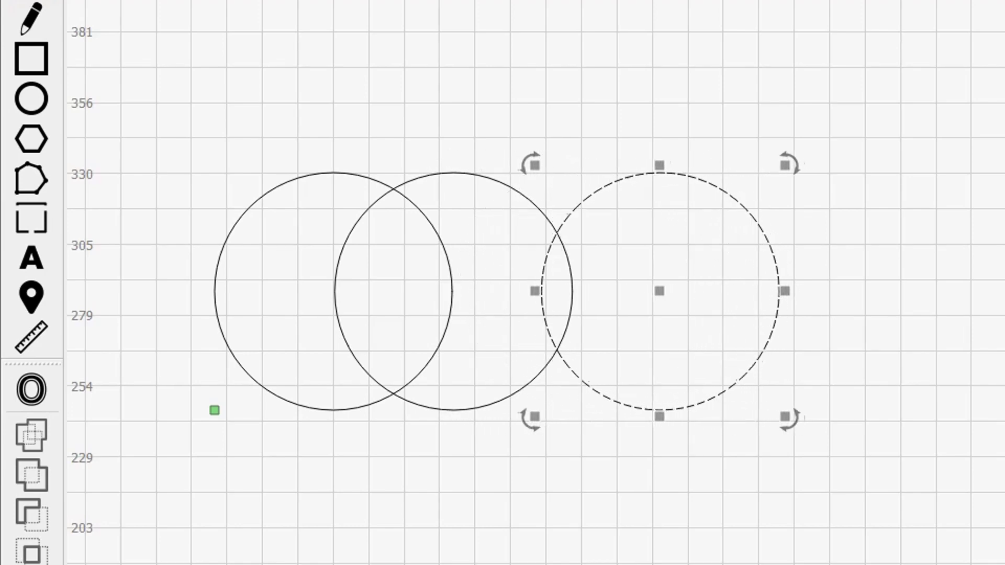
key("Left")
key("Left")
key("Left")
key("Left")
key("Left")
key("Left")
key("Left")
key("Left")
key("Left")
key("Left")
key("Left")
key("Left")
key("Left")
key("Left")
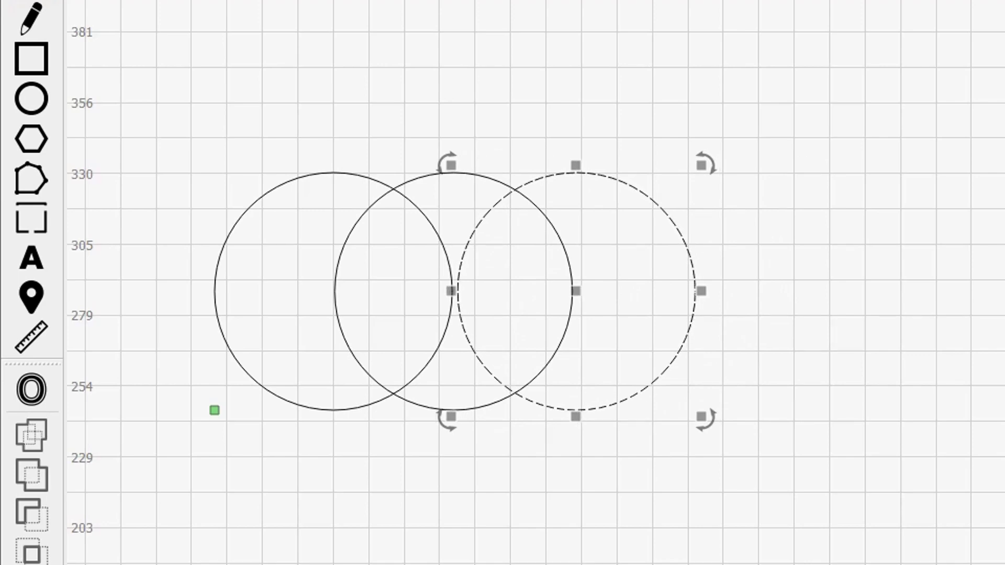
key("ctrl+d")
key("Right")
key("Right")
key("Right")
key("Right")
key("Right")
key("Right")
key("Right")
key("Right")
key("Right")
key("Right")
key("Right")
key("Right")
key("Right")
key("Right")
key("Right")
key("Right")
key("Right")
key("Right")
key("Right")
key("Right")
key("Right")
key("Right")
key("Right")
key("Right")
key("Right")
key("Right")
key("Right")
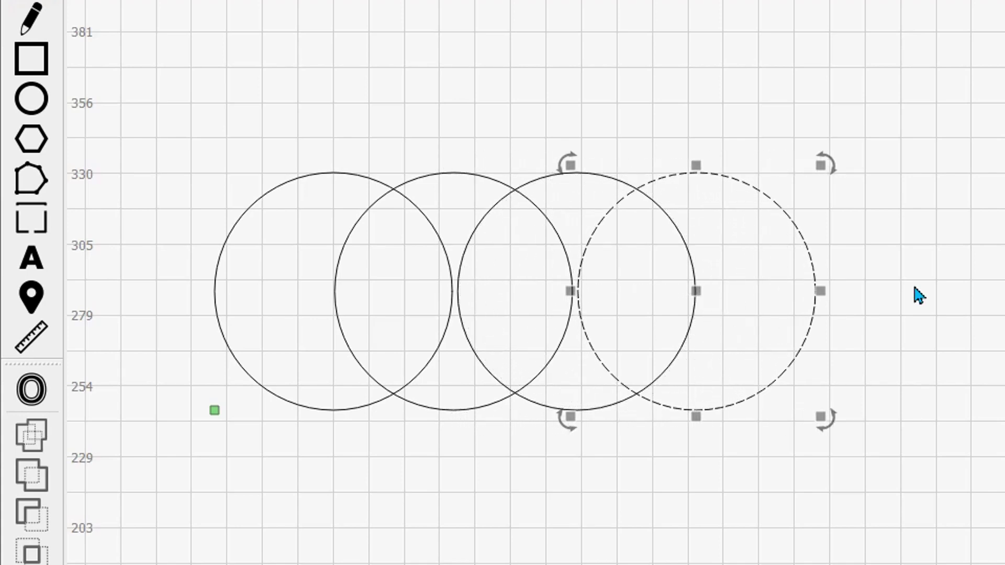
left_click(254, 80)
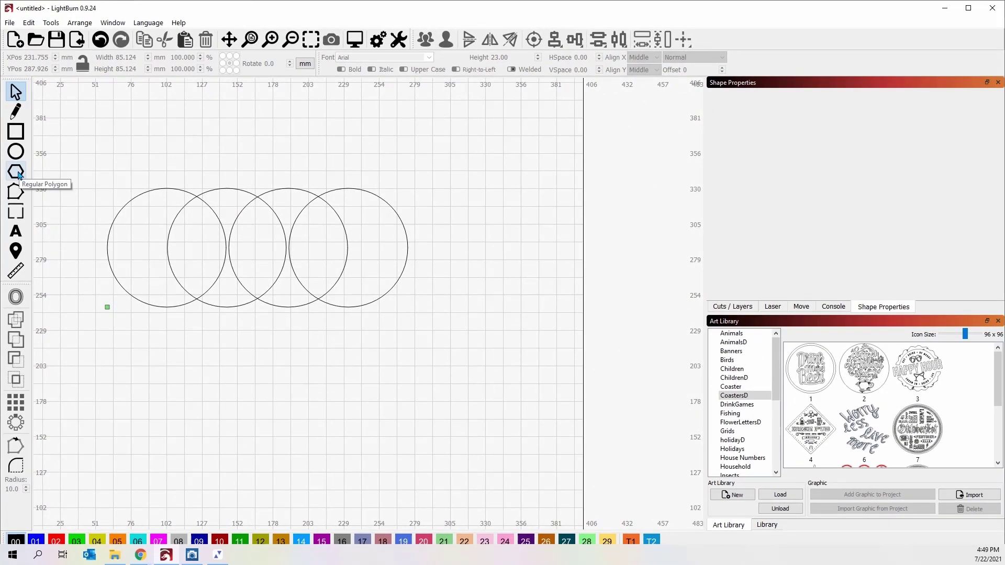
- Draw a regular polygon right of the circles and reduce it to 3 sides
left_click(17, 172)
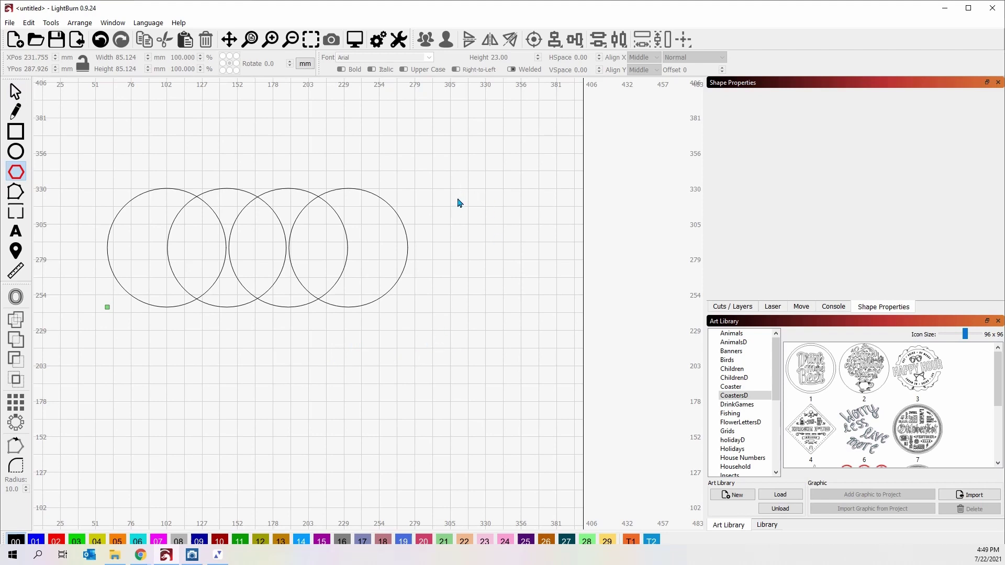
left_click_drag(460, 205, 540, 305)
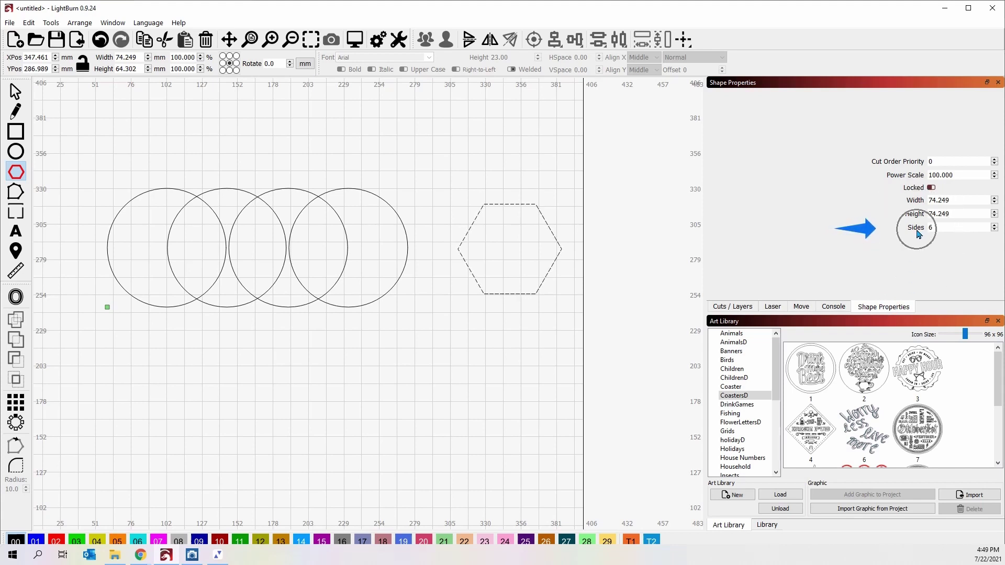
left_click(994, 230)
left_click(994, 230)
left_click(994, 230)
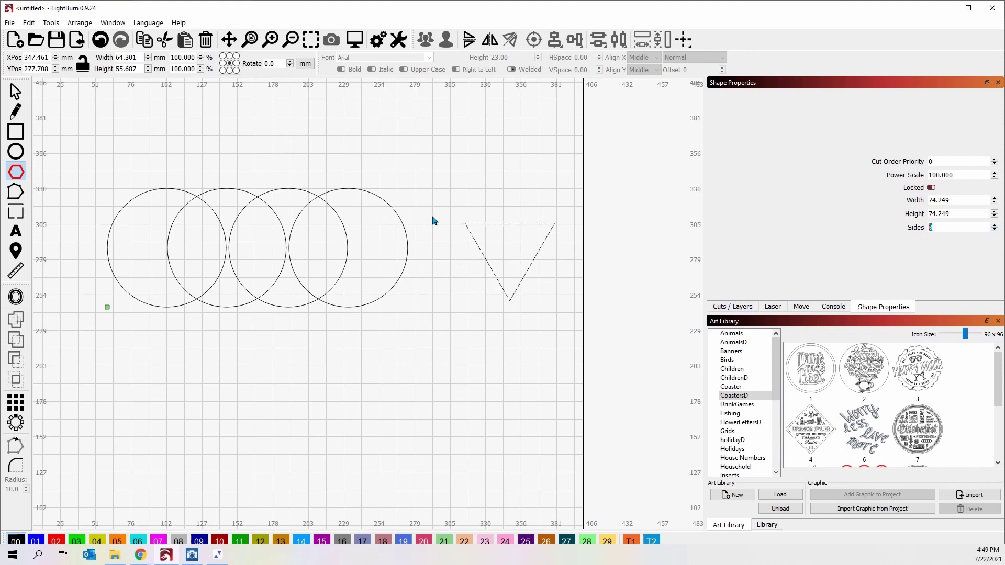
- Rotate the triangle 90° twice so it points upward
left_click(15, 93)
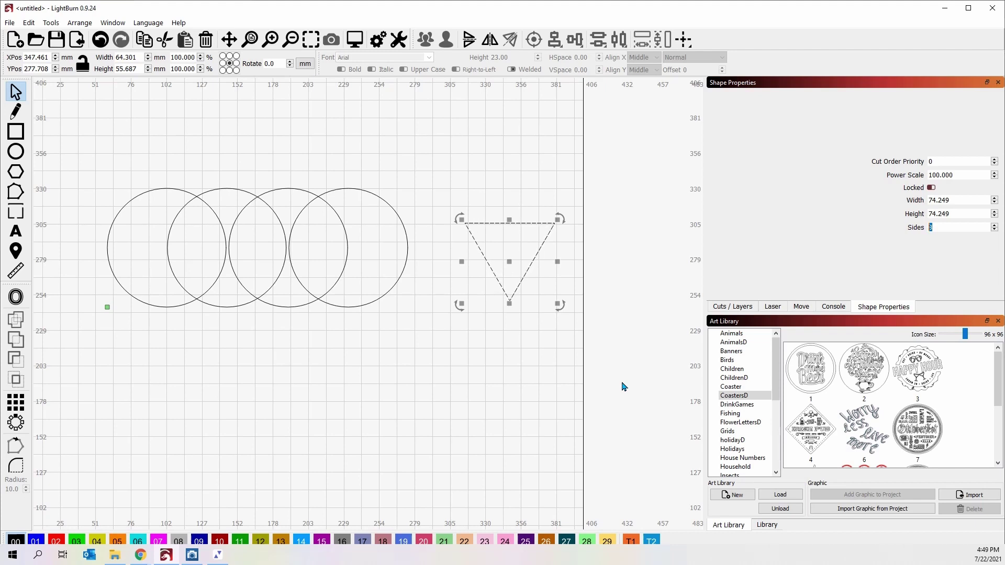
key("ctrl+period")
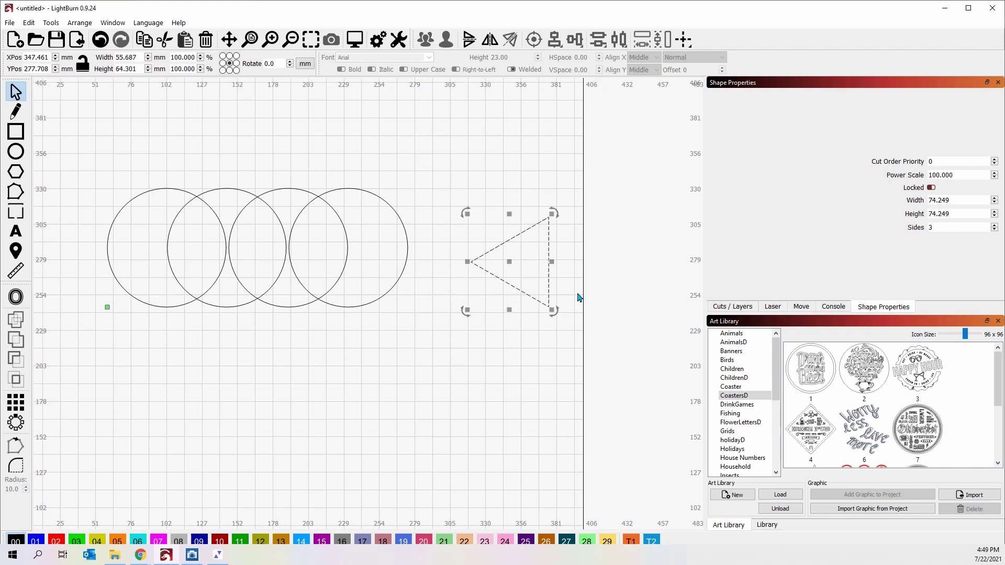
key("ctrl+period")
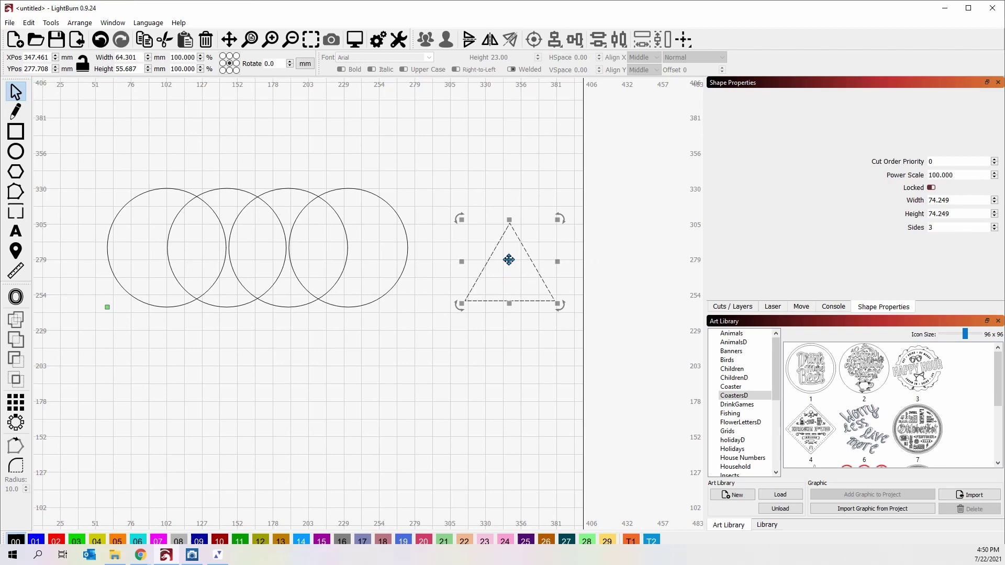
- Place the triangle over the first two circles, its base on their centre line
left_click_drag(509, 260, 193, 199)
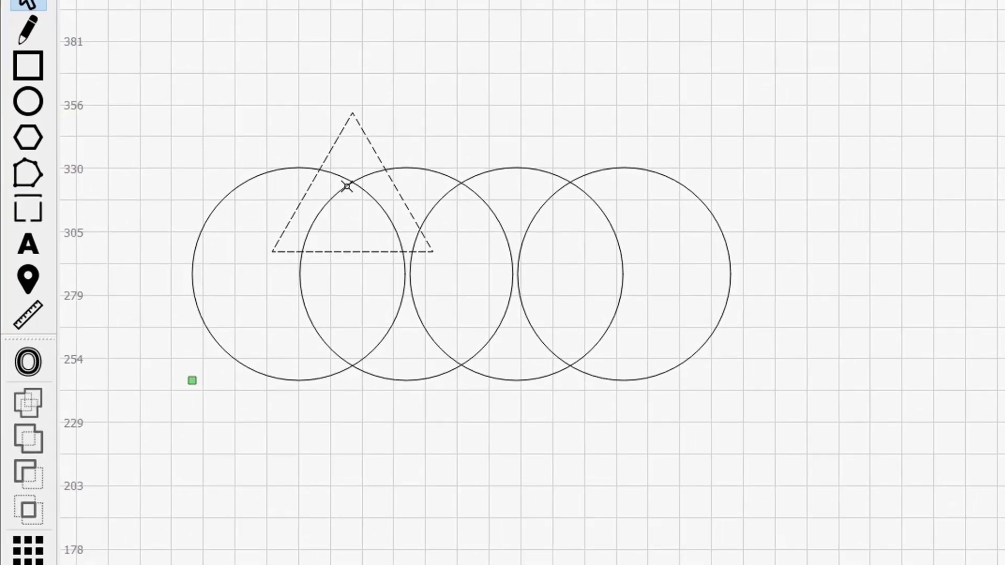
mouse_move(347, 187)
left_mouse_down()
mouse_move(388, 197)
mouse_move(350, 183)
left_mouse_up()
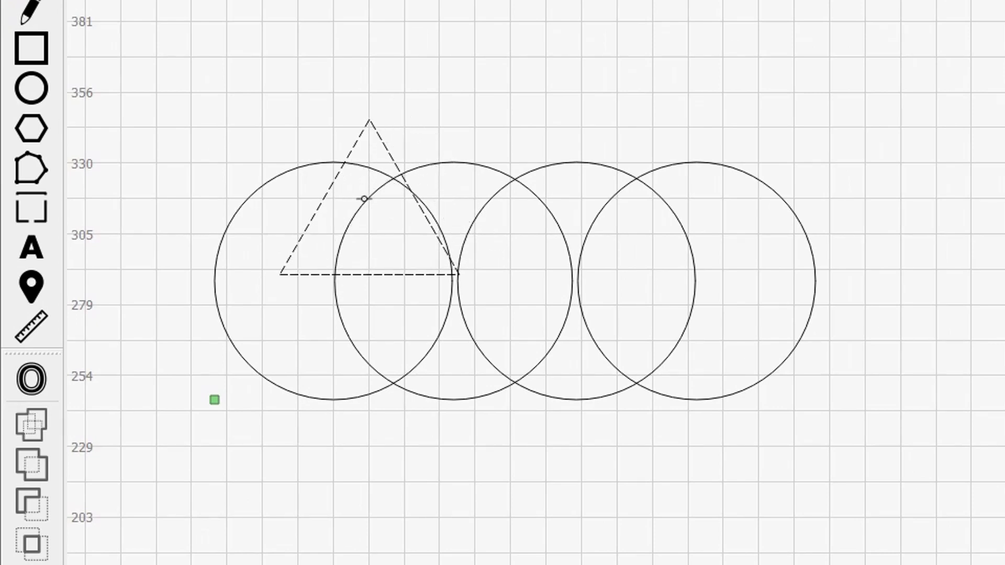
left_click_drag(363, 201, 361, 204)
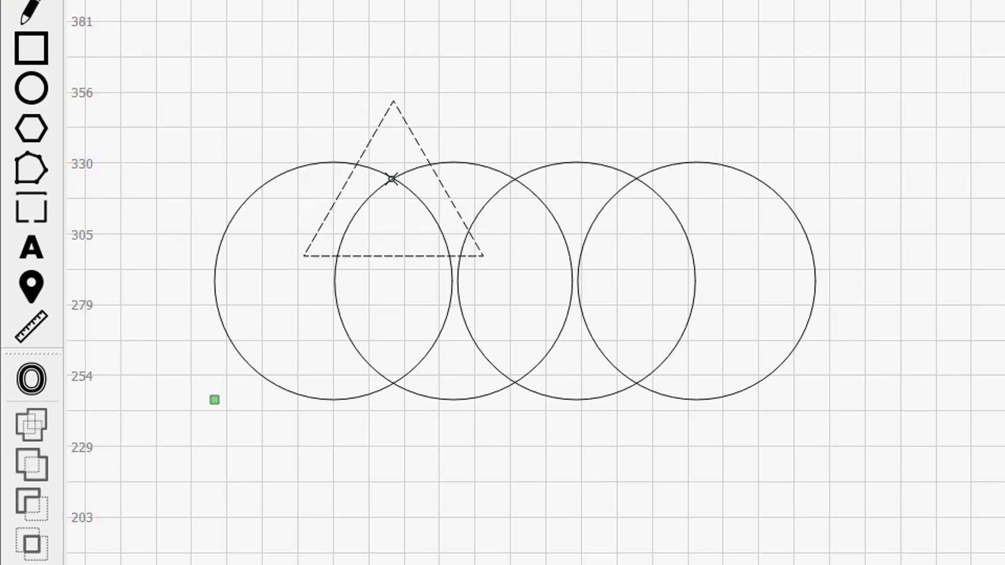
left_click(392, 179)
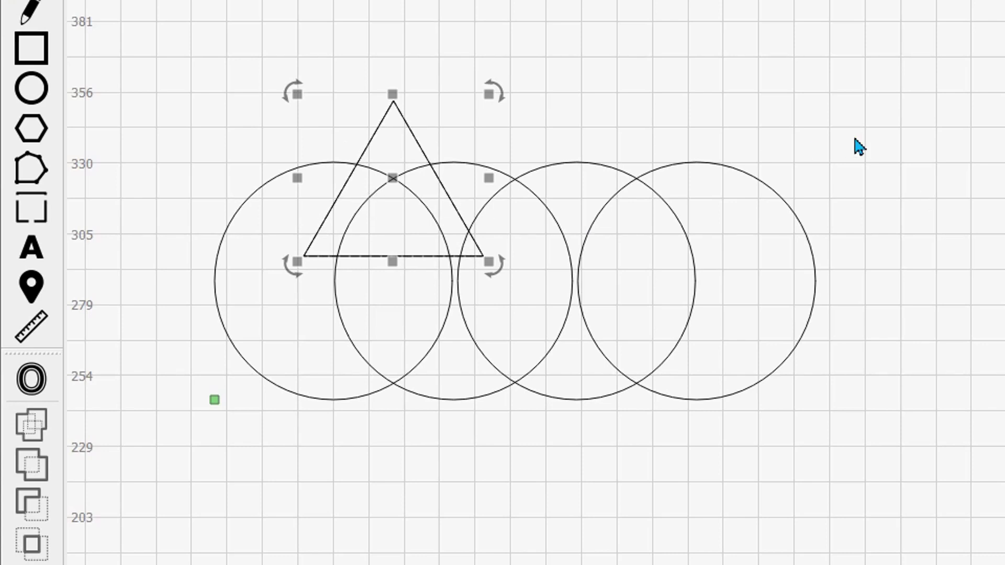
- Duplicate the triangle over circles three and four, level with the first, then select everything
key("Right")
key("Right")
key("Right")
key("Right")
key("Right")
key("Right")
key("Right")
key("Right")
key("Right")
key("Right")
key("Right")
key("Right")
key("Right")
key("Right")
key("Right")
key("Right")
key("Right")
key("Right")
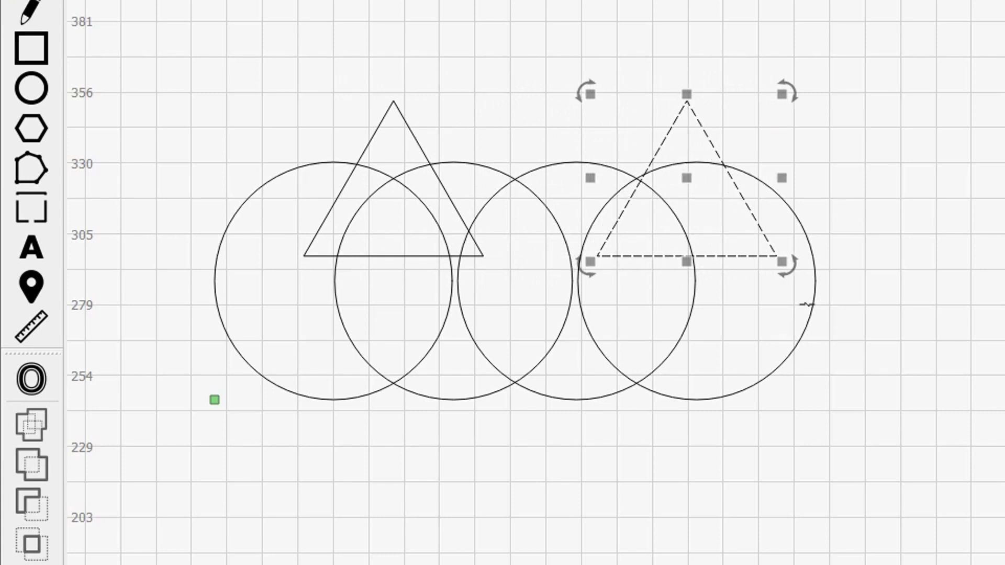
left_click_drag(689, 180, 652, 188)
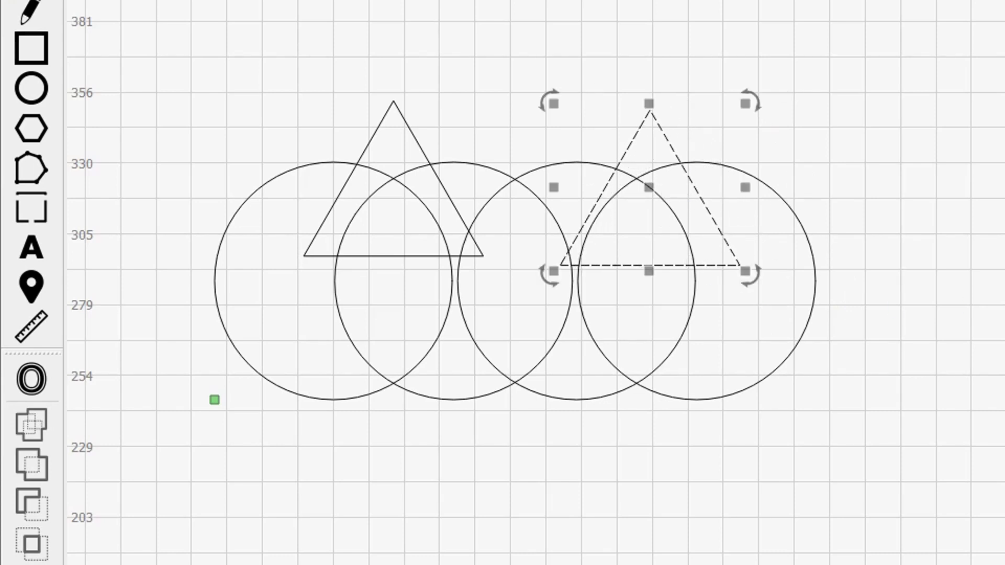
key("Up")
key("Up")
key("Escape")
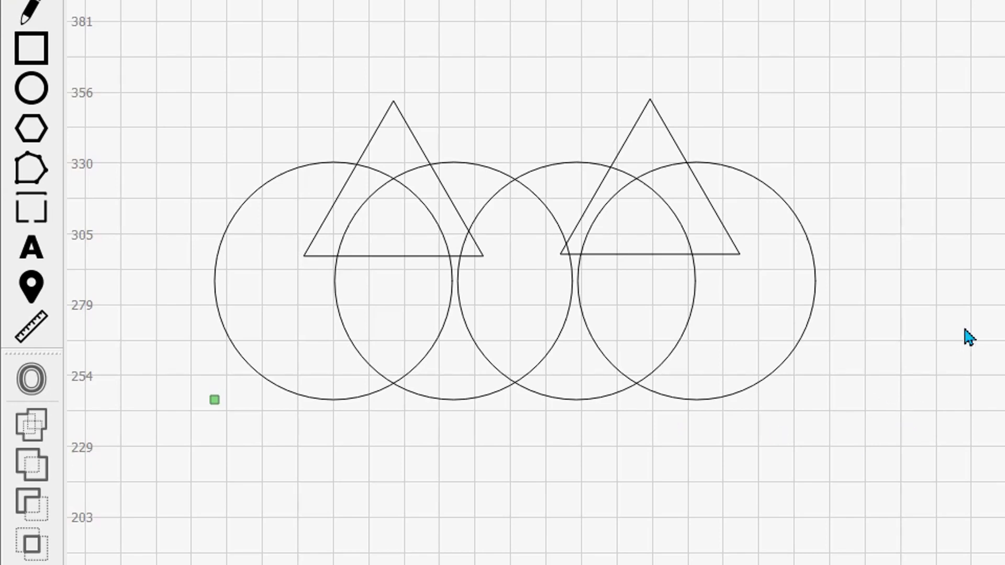
left_click_drag(148, 89, 301, 103)
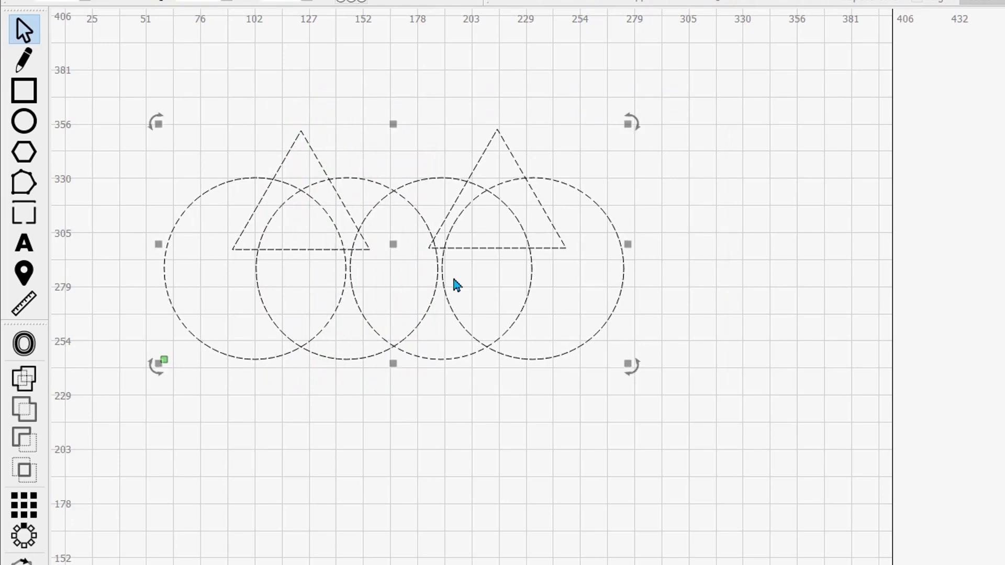
- Marquee-select all four circles and both triangles for a circular array
left_click(823, 418)
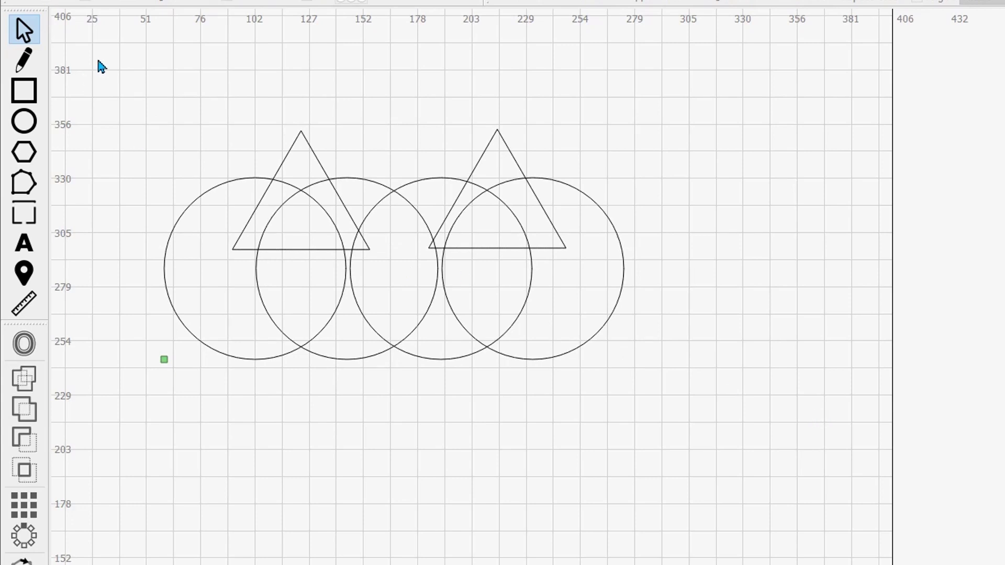
left_click_drag(99, 55, 487, 414)
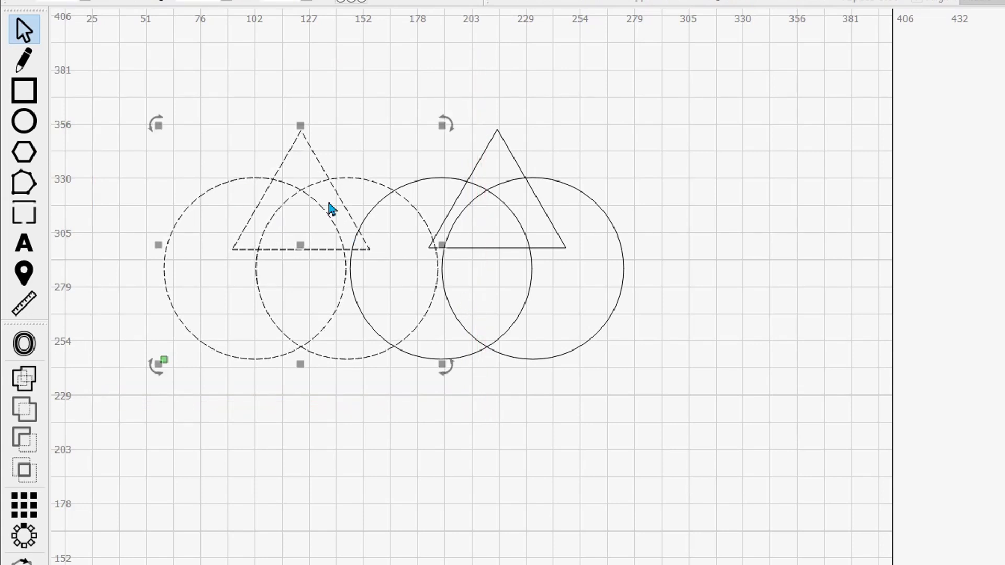
left_click(425, 454)
left_click_drag(706, 443, 270, 125)
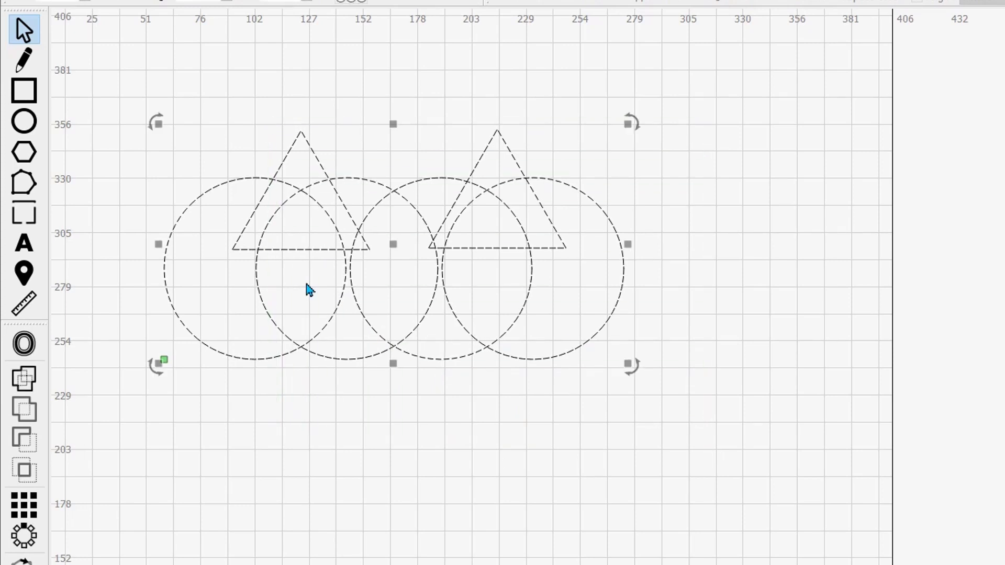
left_click(25, 540)
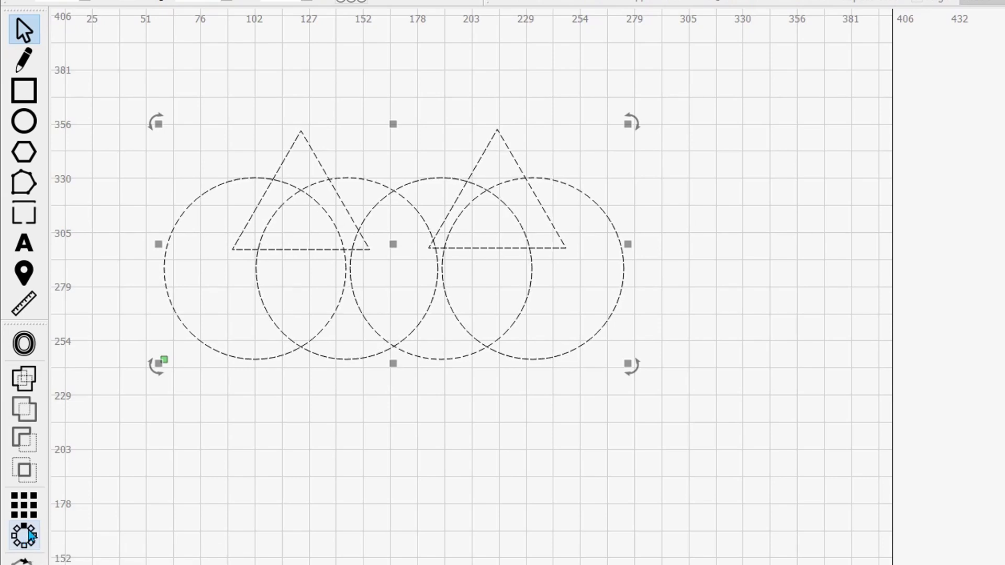
- Apply a circular array of the group with 29 copies
left_click(26, 537)
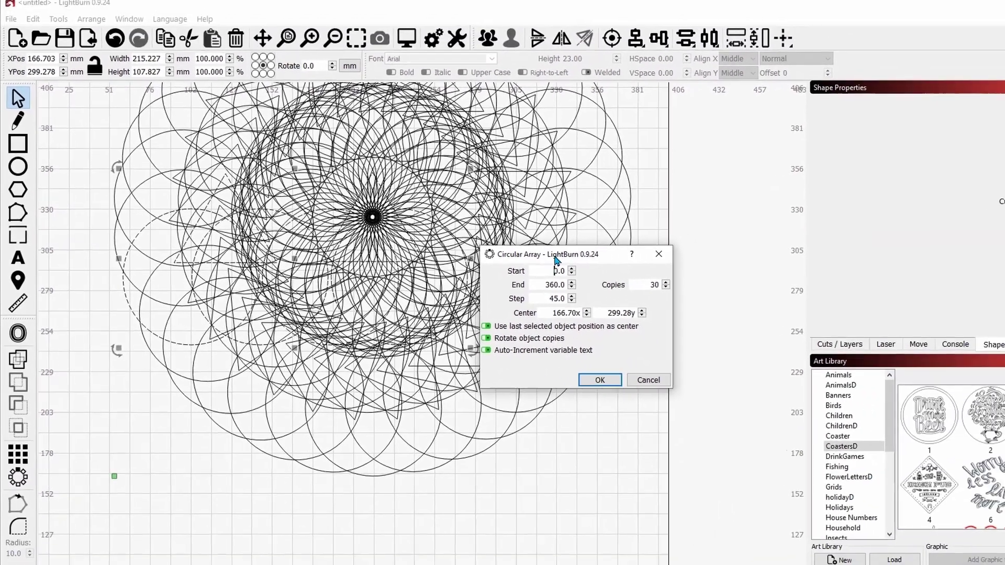
left_click_drag(556, 260, 660, 224)
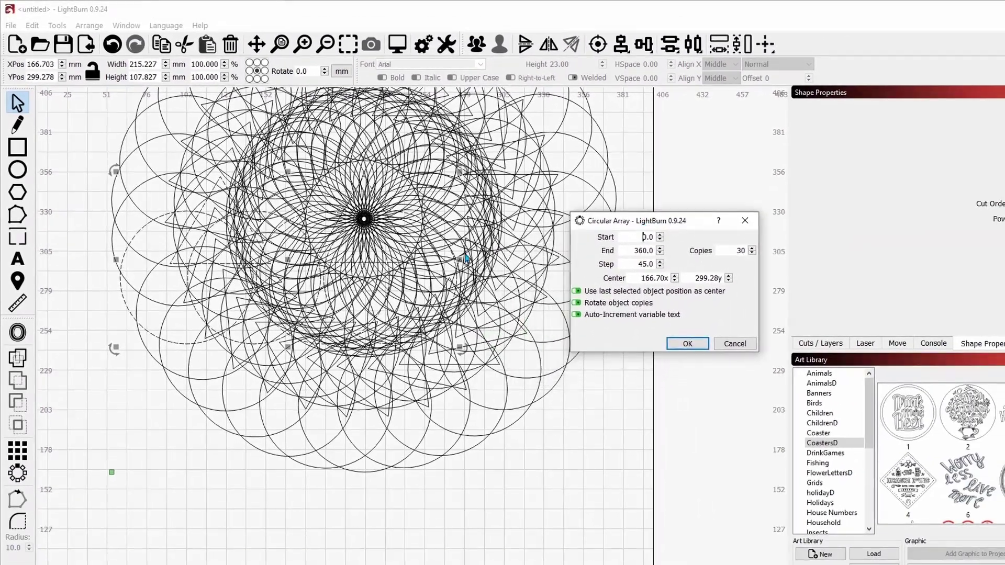
left_click(752, 254)
left_click(753, 254)
left_click(752, 254)
left_click(752, 254)
left_click(752, 254)
left_click(753, 249)
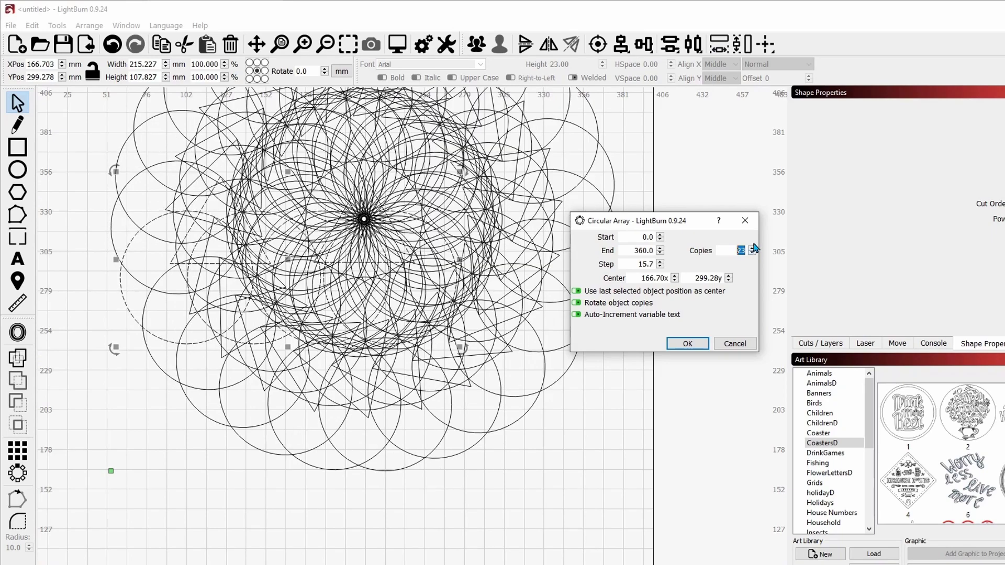
left_click(752, 249)
left_click(753, 249)
left_click(752, 250)
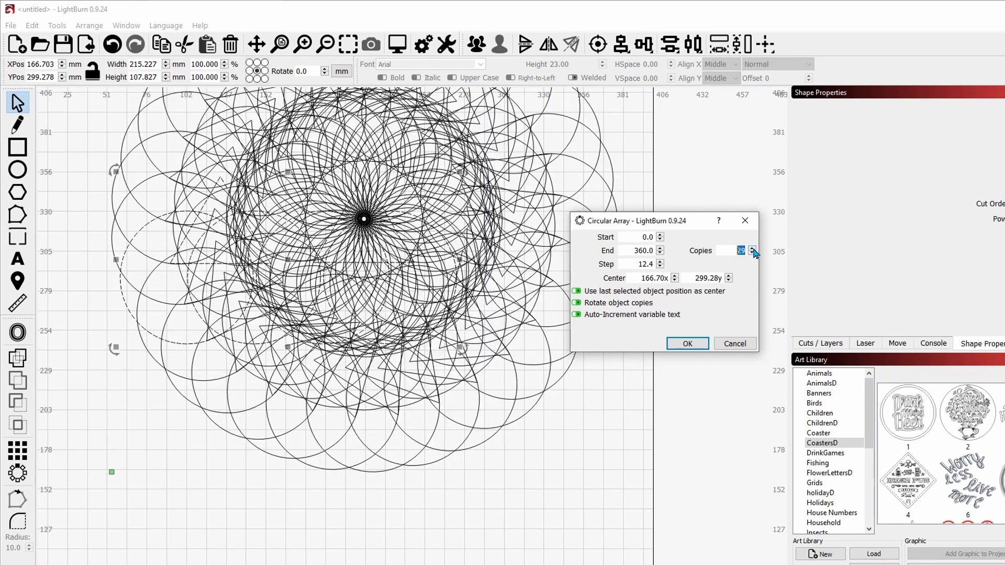
left_click(684, 346)
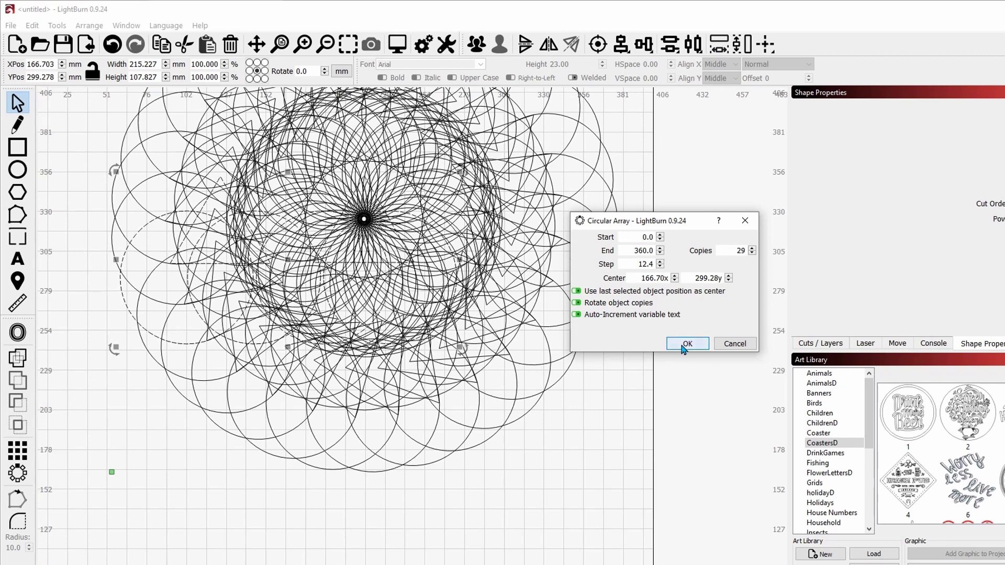
- Select the Labels layer in Cuts / Layers and pan to view the whole mandala
left_click(827, 346)
left_click(845, 125)
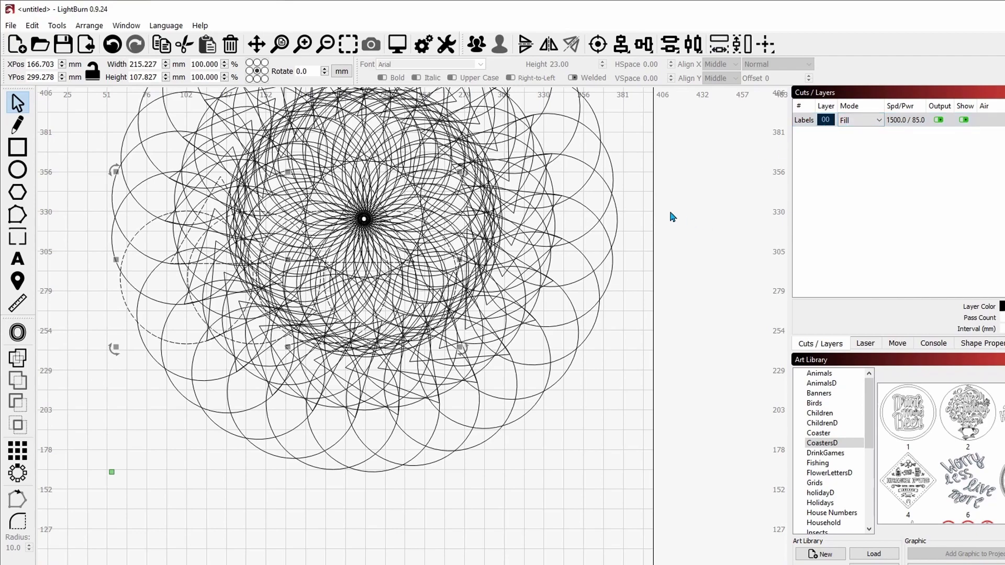
left_click_drag(658, 214, 657, 283)
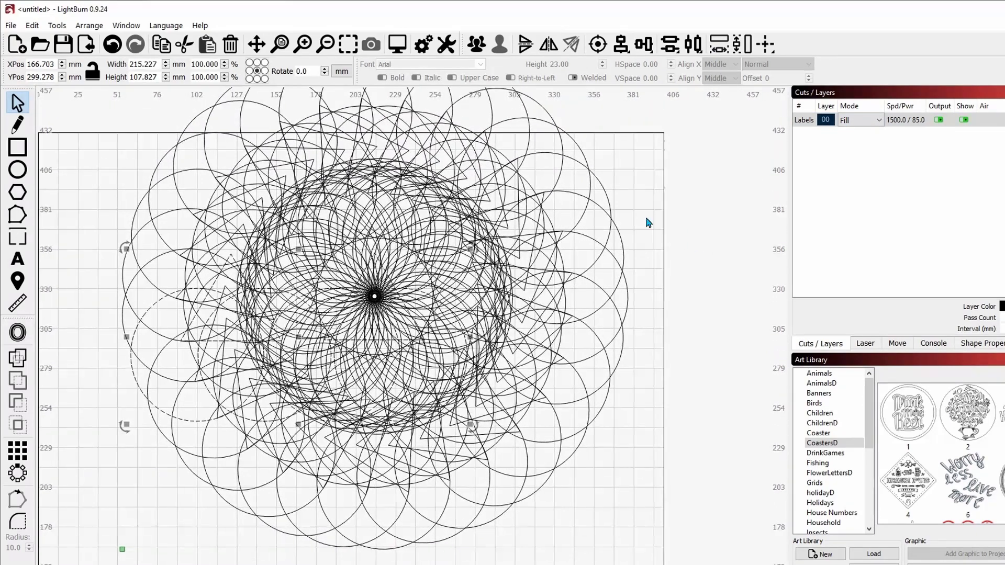
- Preview the mandala's black-and-white render (9:04:26 estimate), zooming in and out
left_click(399, 46)
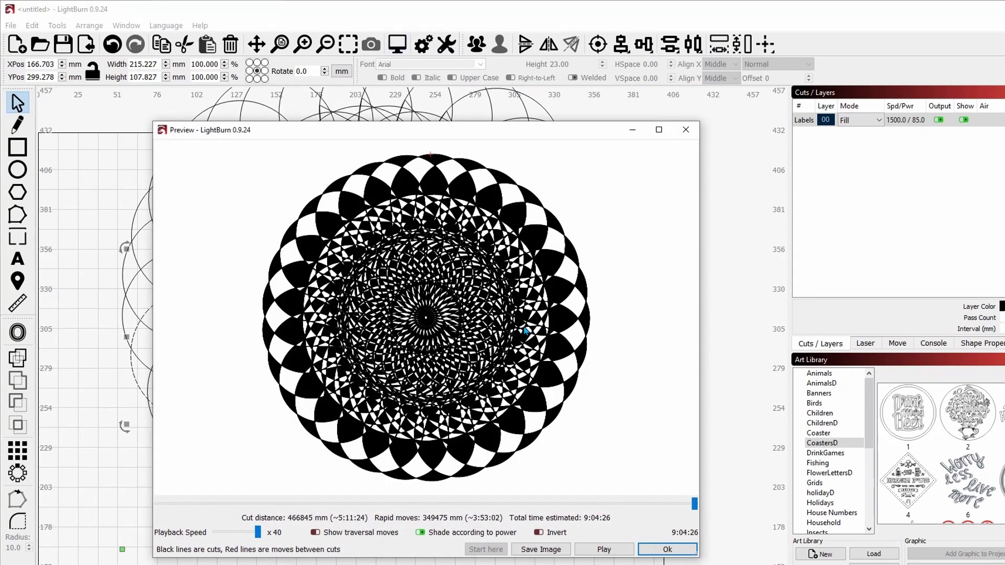
scroll(526, 331, "up", 3)
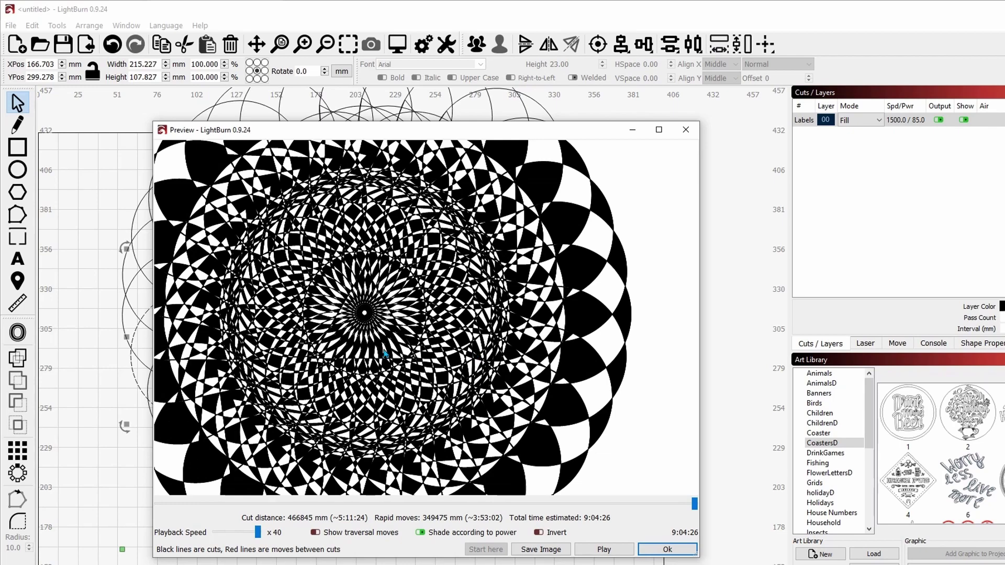
scroll(391, 329, "up", 3)
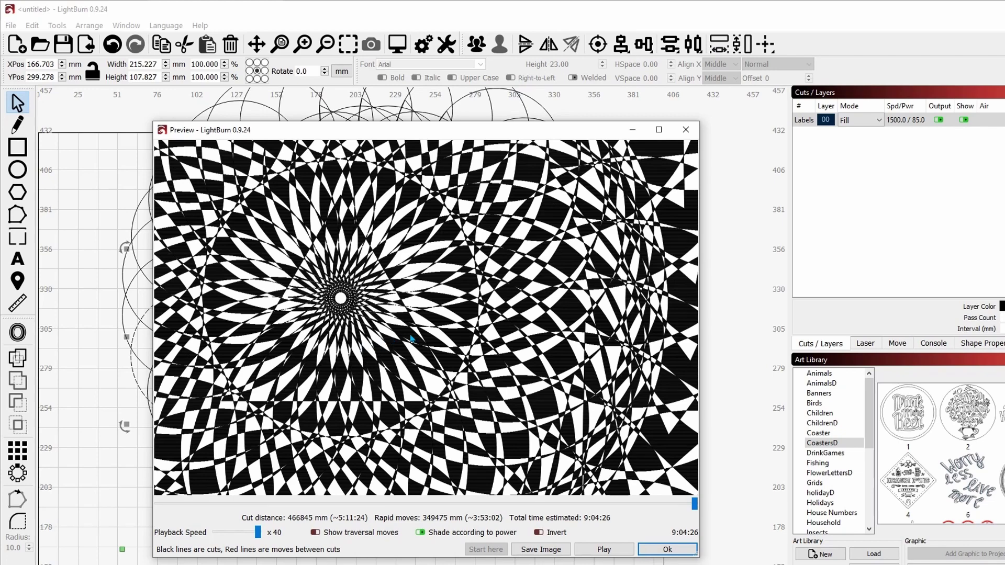
scroll(418, 336, "down", 4)
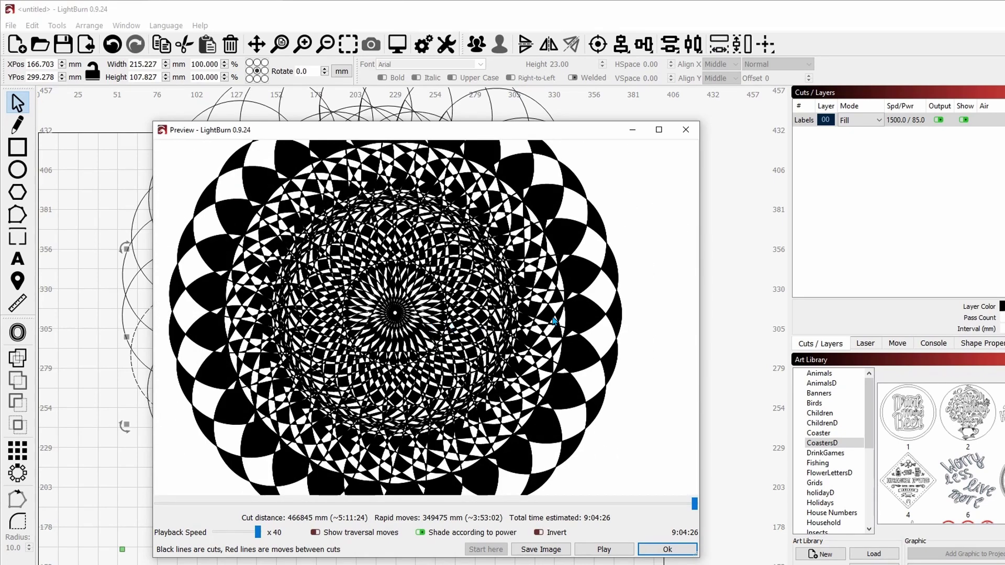
scroll(494, 289, "down", 2)
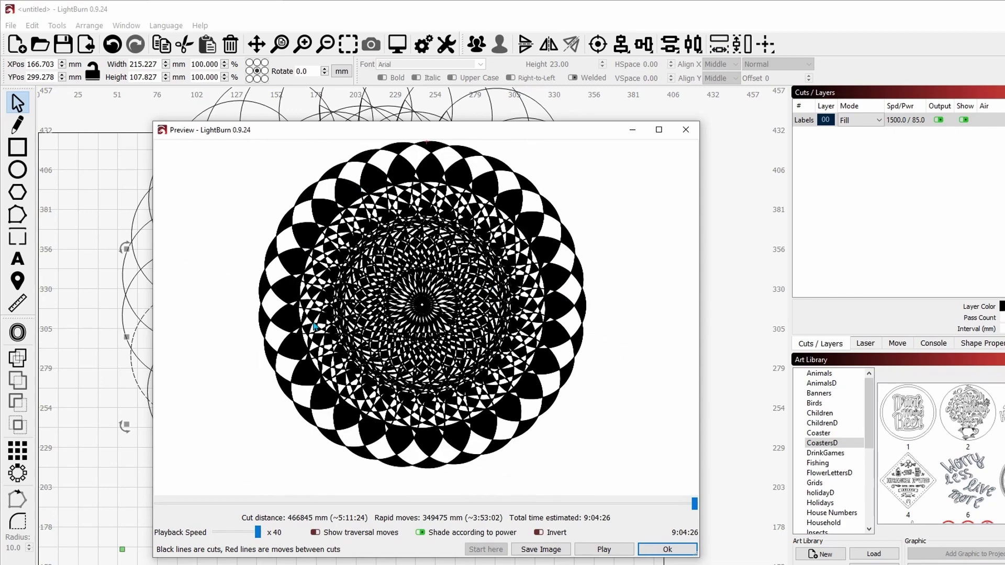
scroll(474, 361, "up", 2)
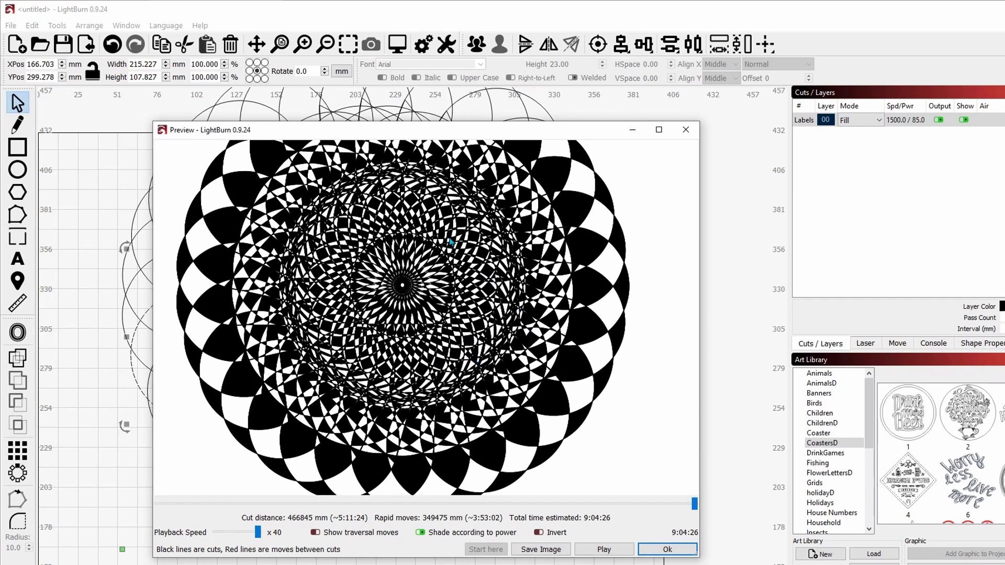
- Close the preview and undo the circular array, restoring the four circles and two triangles
left_click(657, 548)
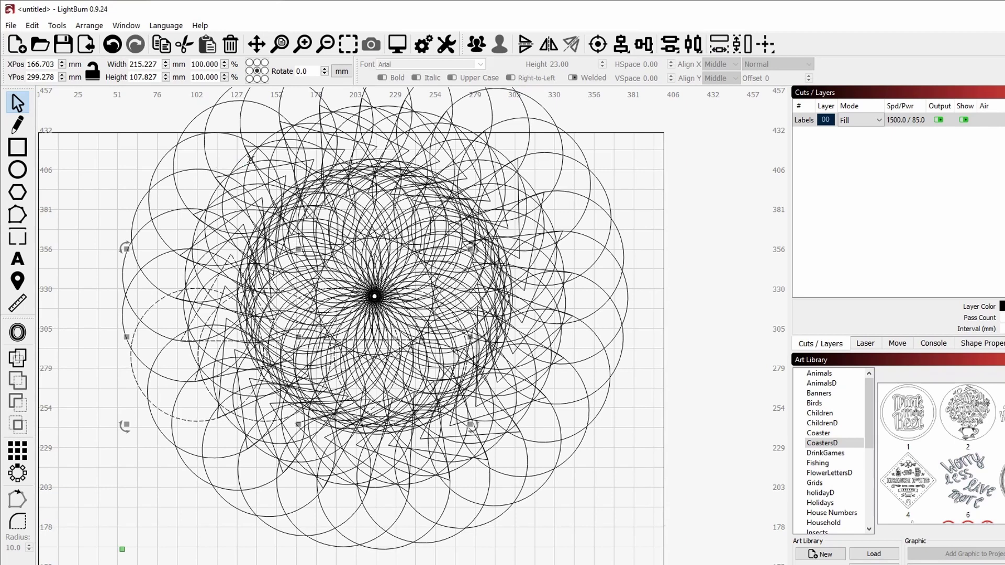
left_click(112, 46)
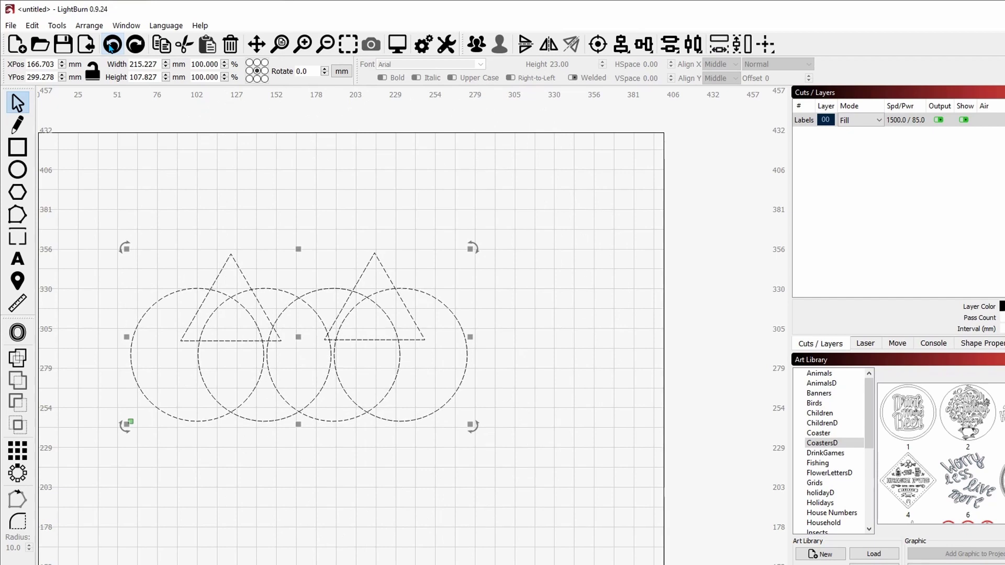
left_click(597, 342)
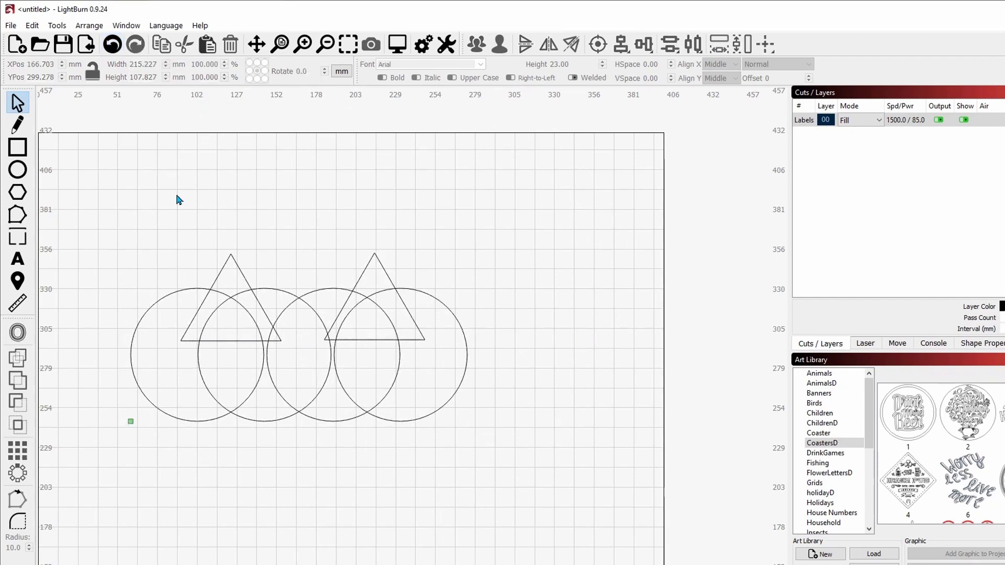
left_click_drag(177, 195, 224, 165)
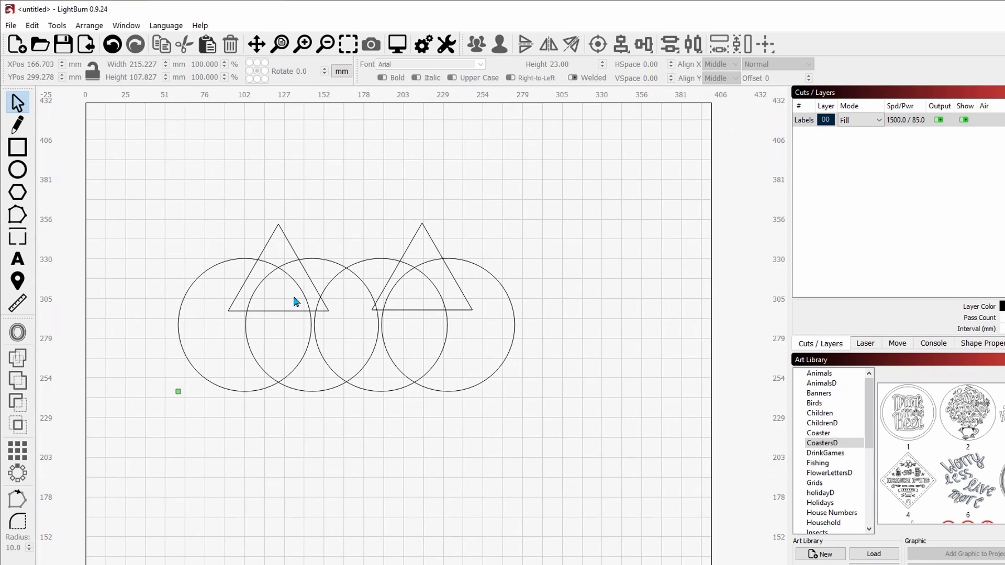
left_click(204, 271)
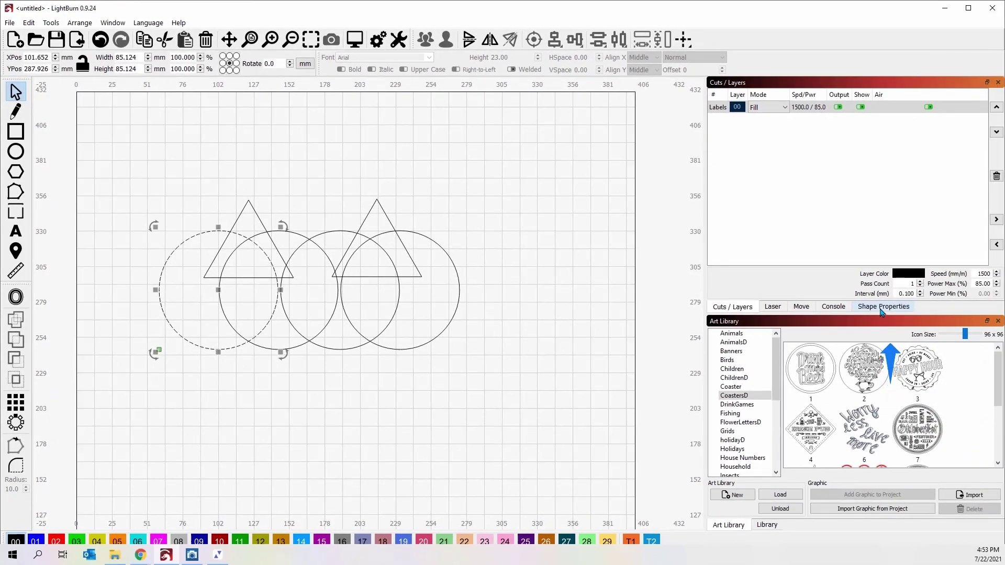
- Change the Power Scale of the second and fourth circles, entering 2 for each
left_click(882, 307)
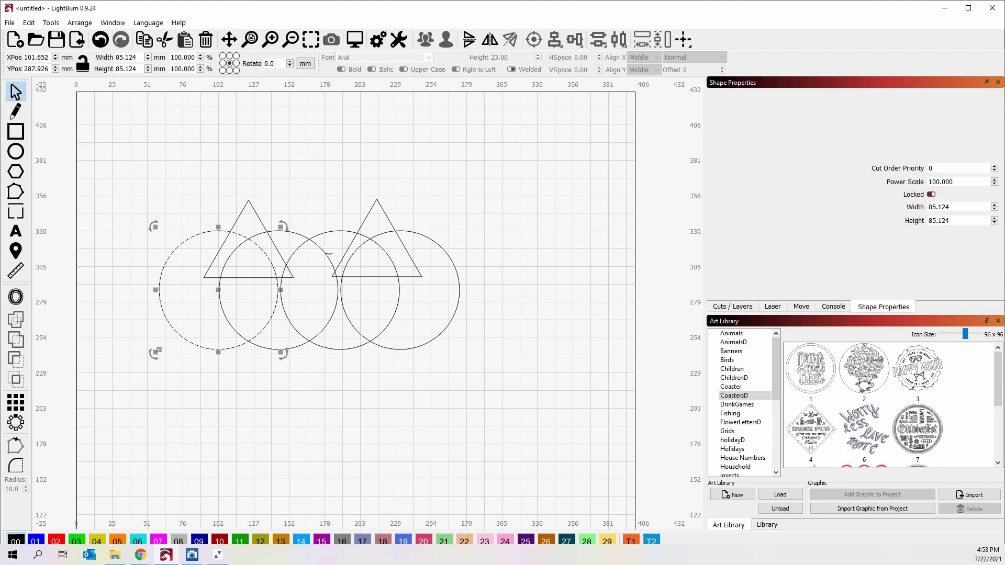
left_click(304, 234)
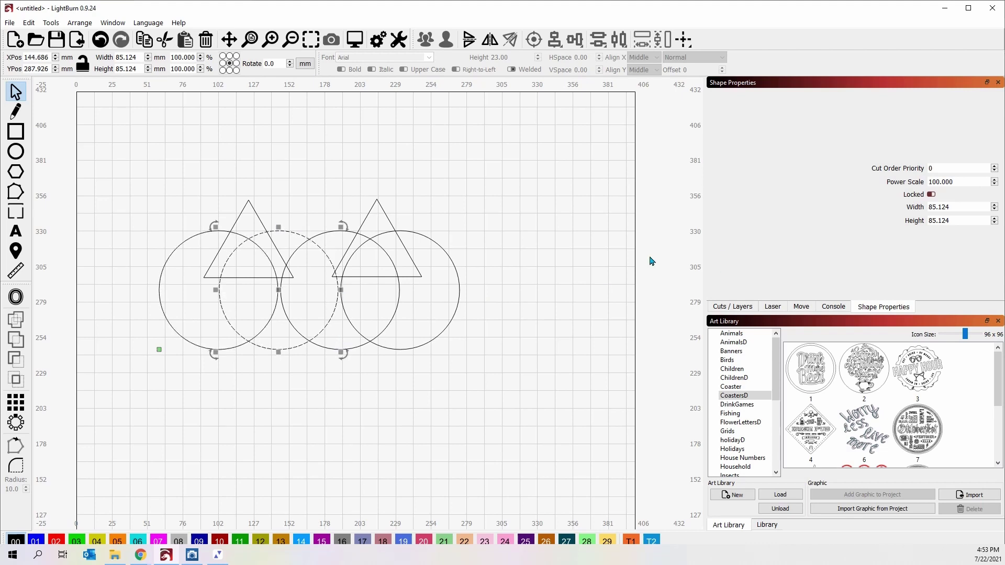
left_click_drag(957, 182, 900, 187)
type("25")
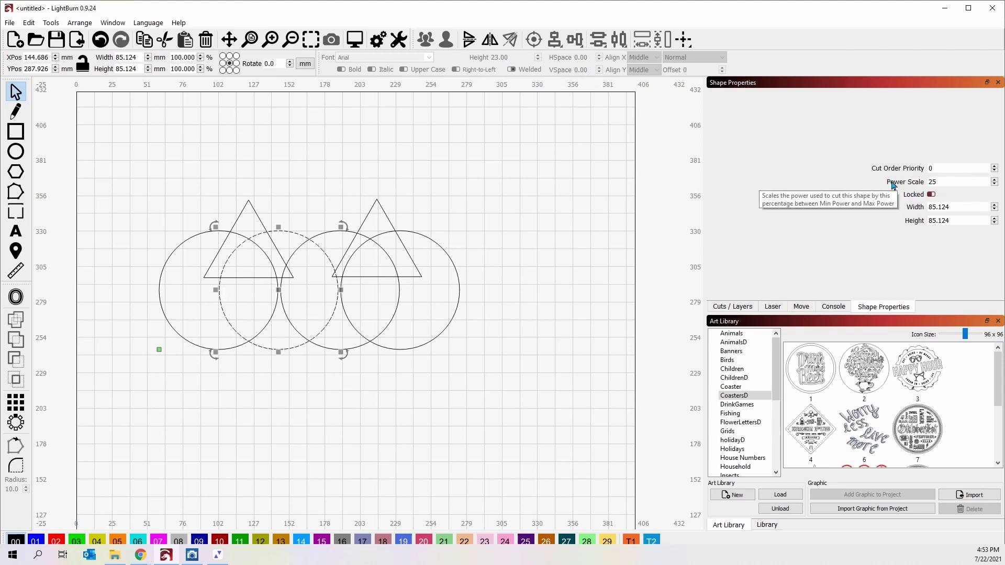
left_click(383, 251)
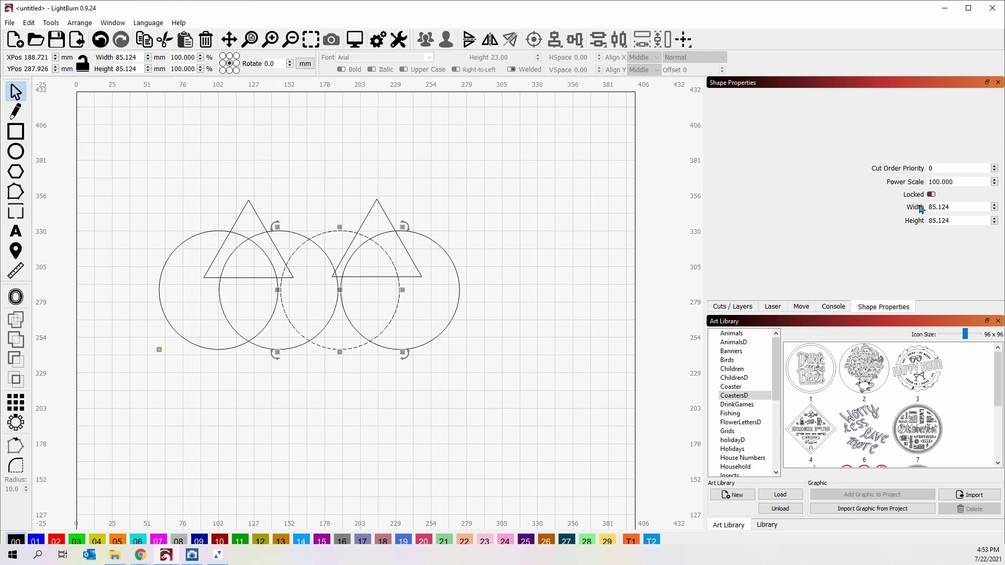
left_click(439, 247)
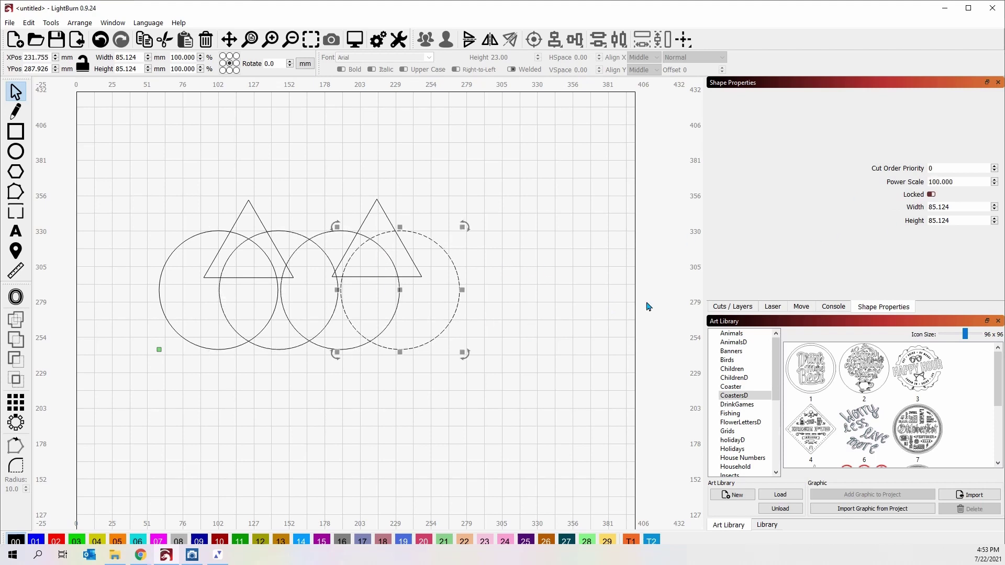
left_click_drag(965, 183, 904, 185)
type("25")
left_click(584, 264)
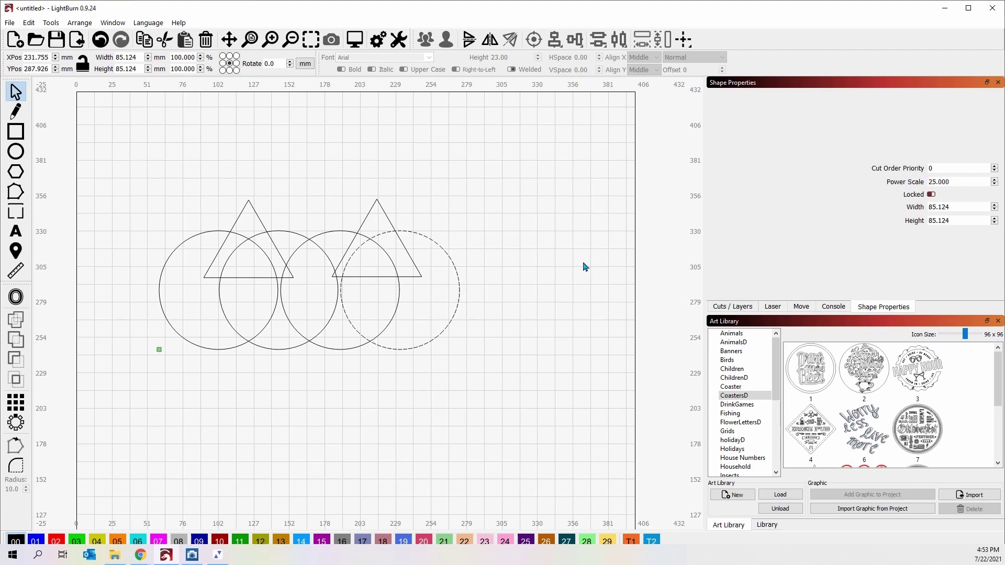
- Set the right triangle's Power Scale to 50
left_click(253, 206)
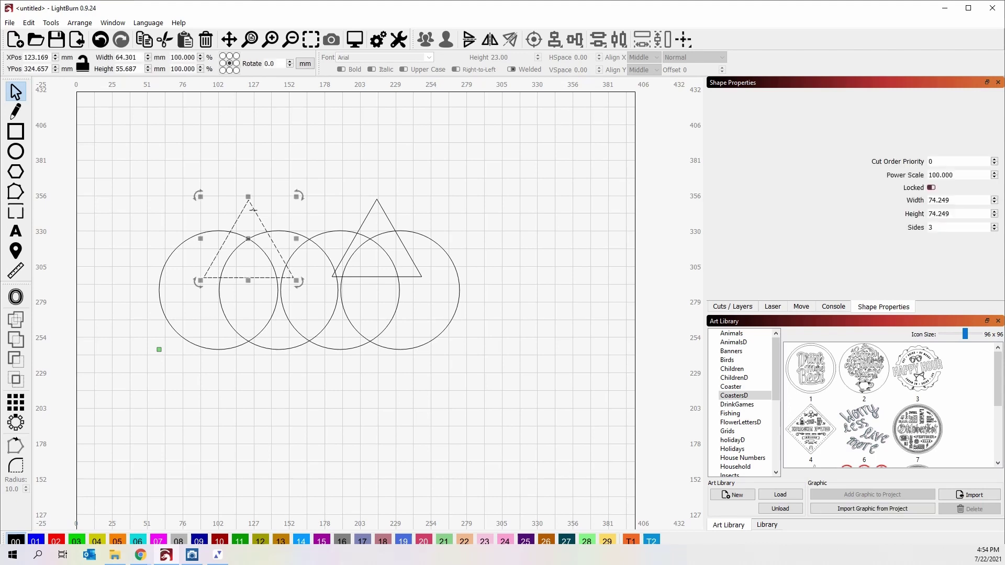
left_click(370, 216)
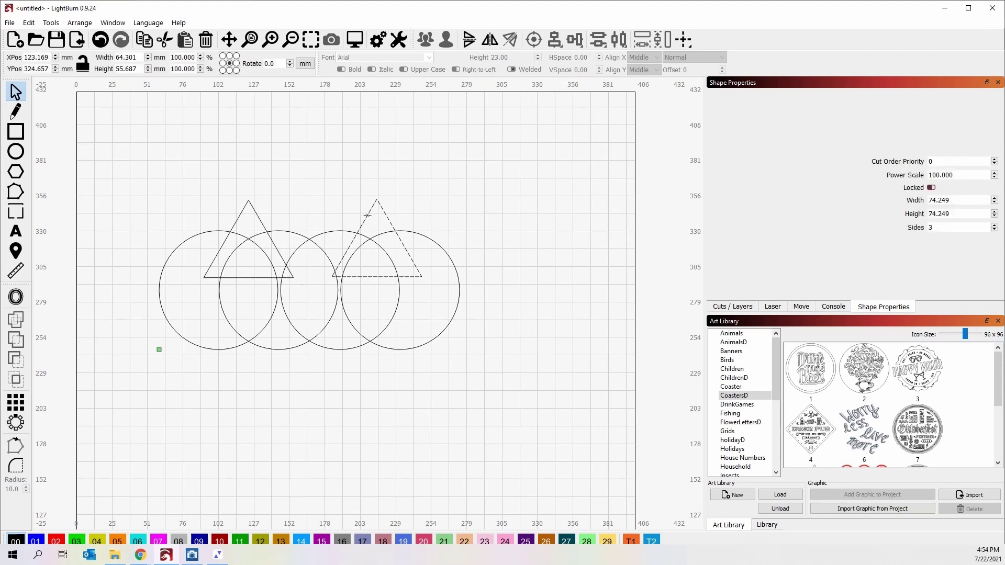
left_click(960, 172)
left_click_drag(961, 172, 904, 176)
type("50")
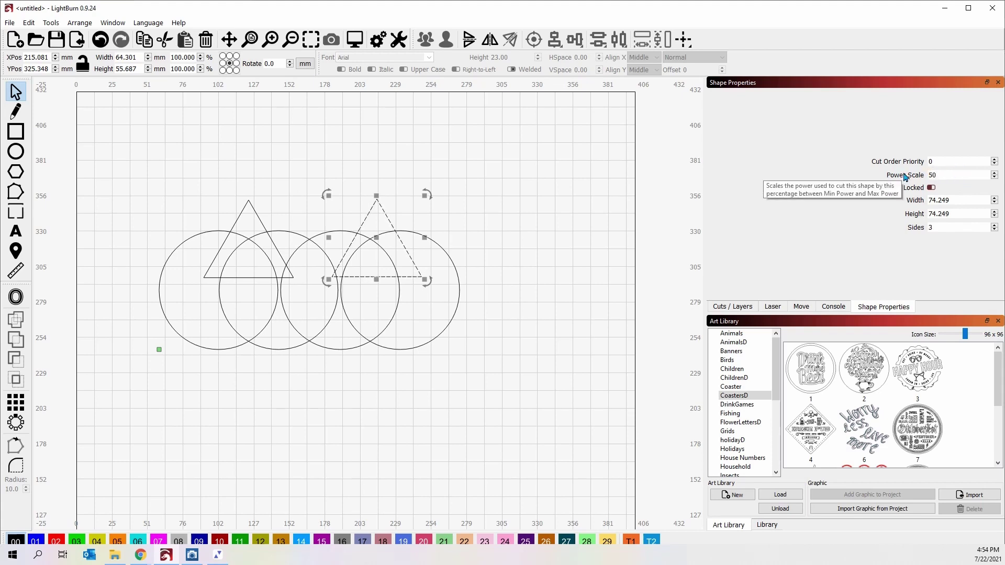
left_click(548, 214)
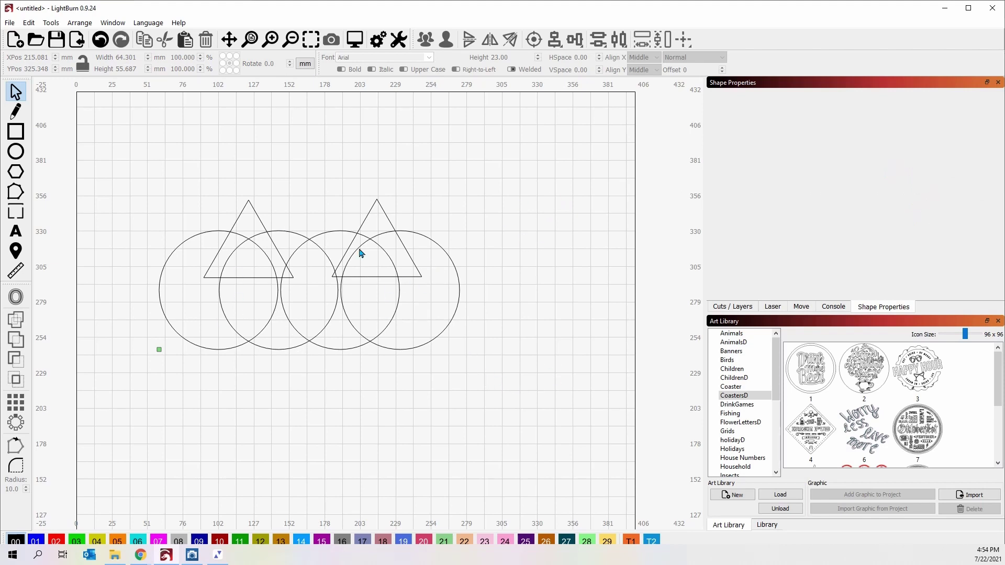
- Preview the design, then circular-array all circles and triangles again
left_click(355, 42)
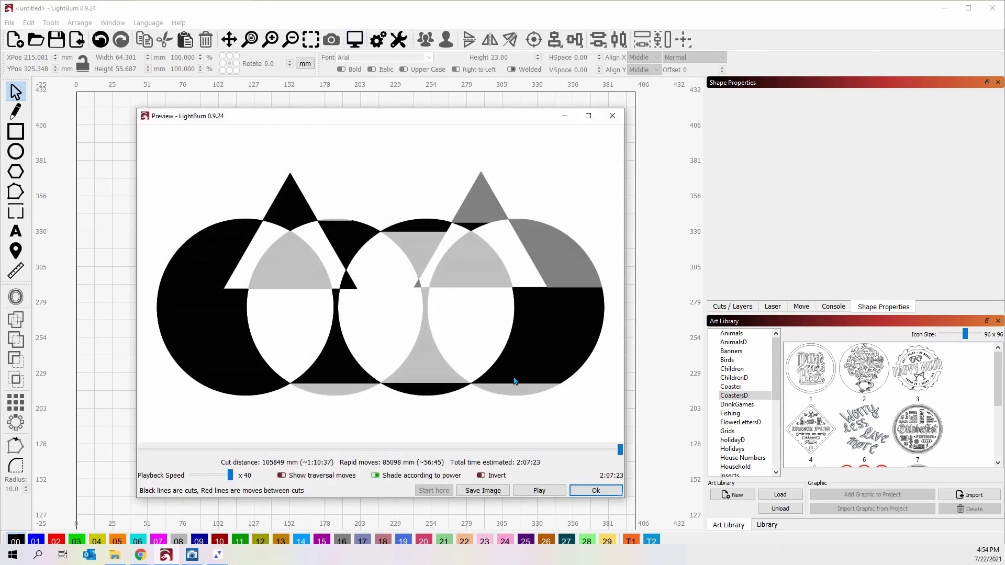
left_click(595, 491)
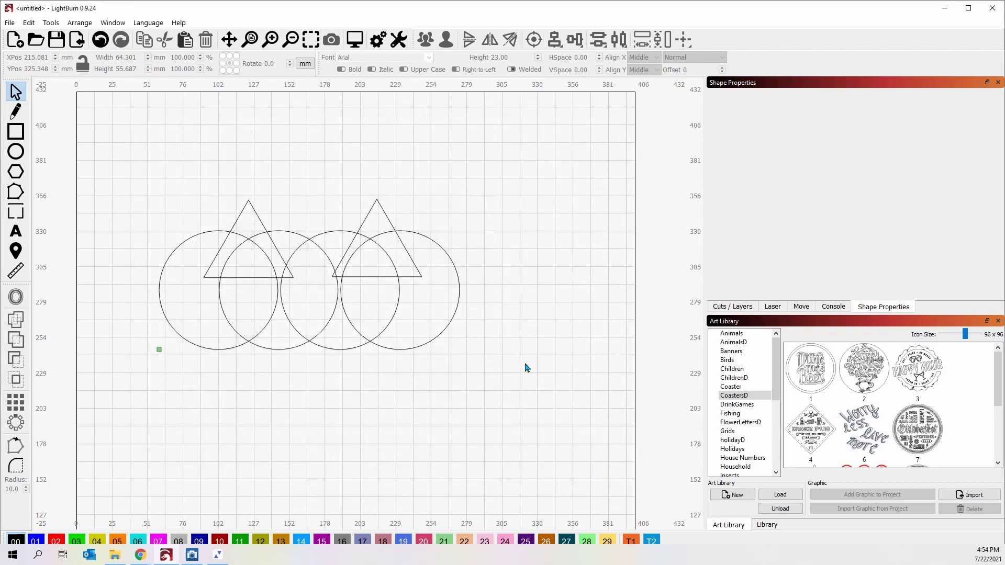
left_click_drag(488, 374, 195, 168)
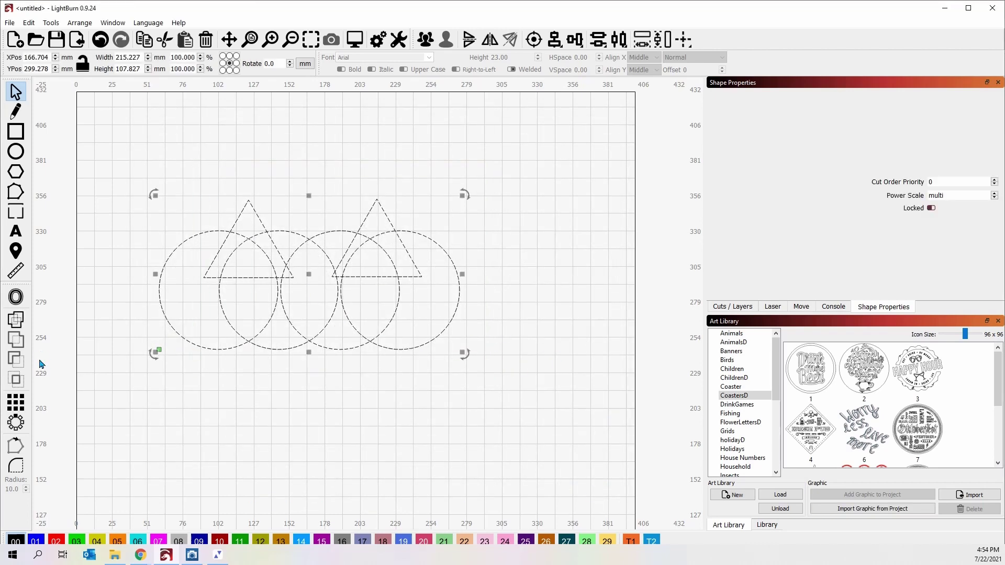
left_click(15, 422)
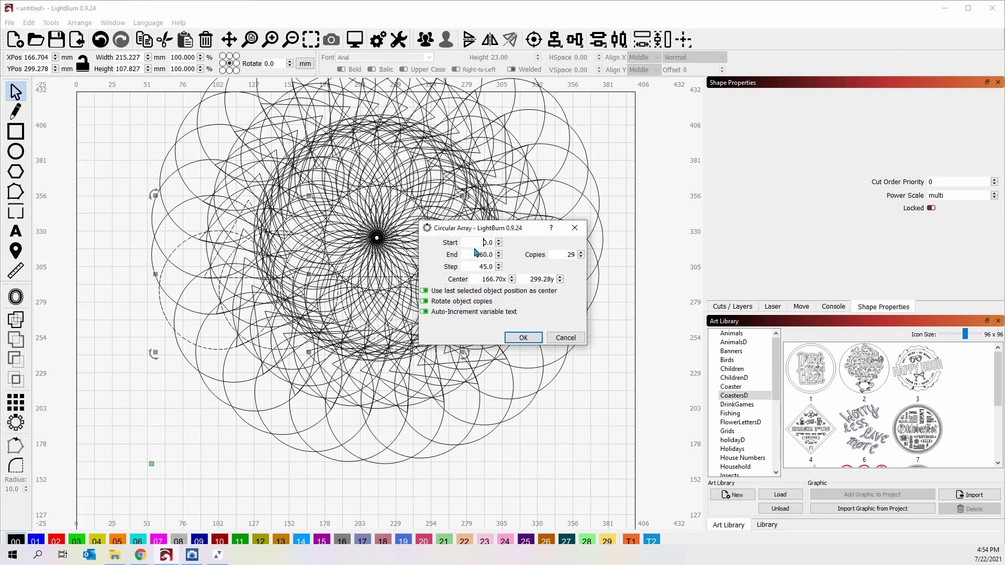
left_click(521, 338)
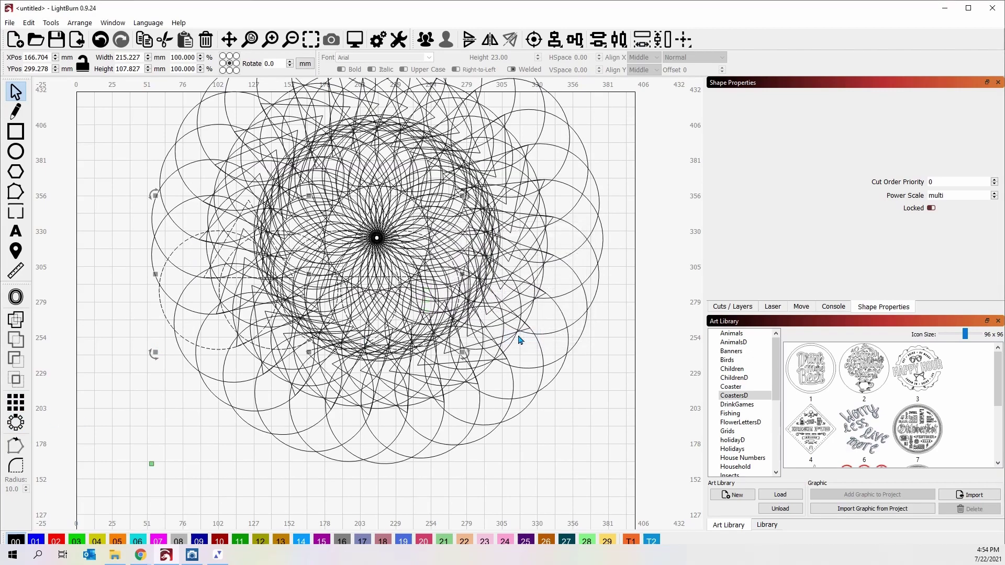
- Preview the arrayed mandala, zooming and panning over its gray reduced-power regions, then close it
left_click(355, 39)
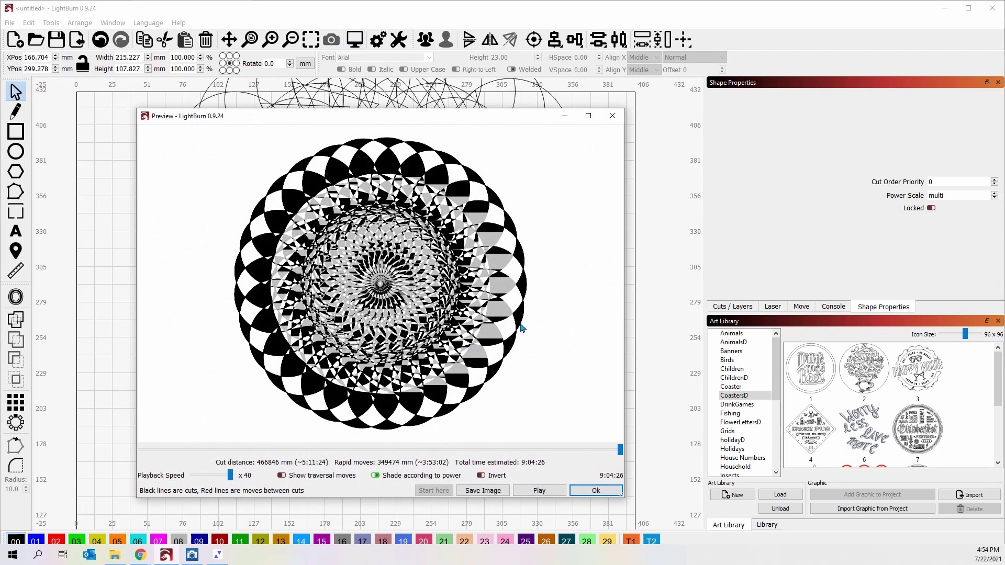
scroll(442, 296, "up", 2)
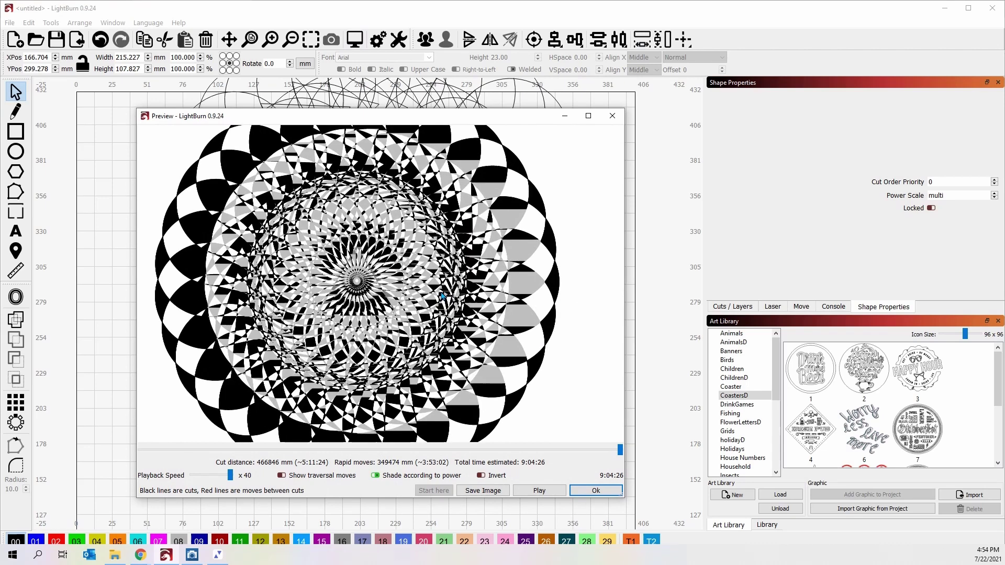
scroll(444, 296, "up", 1)
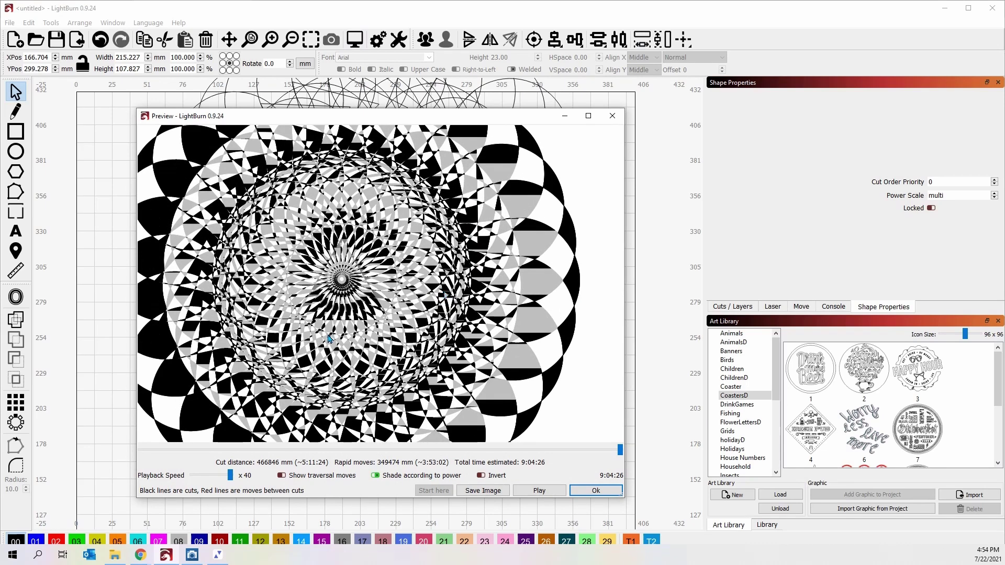
left_click_drag(338, 261, 397, 290)
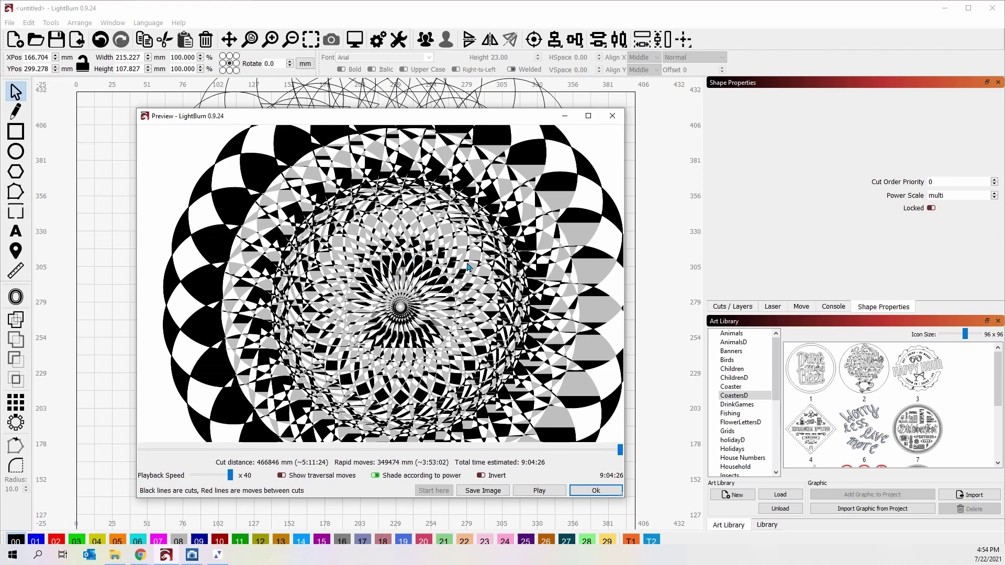
left_click(613, 117)
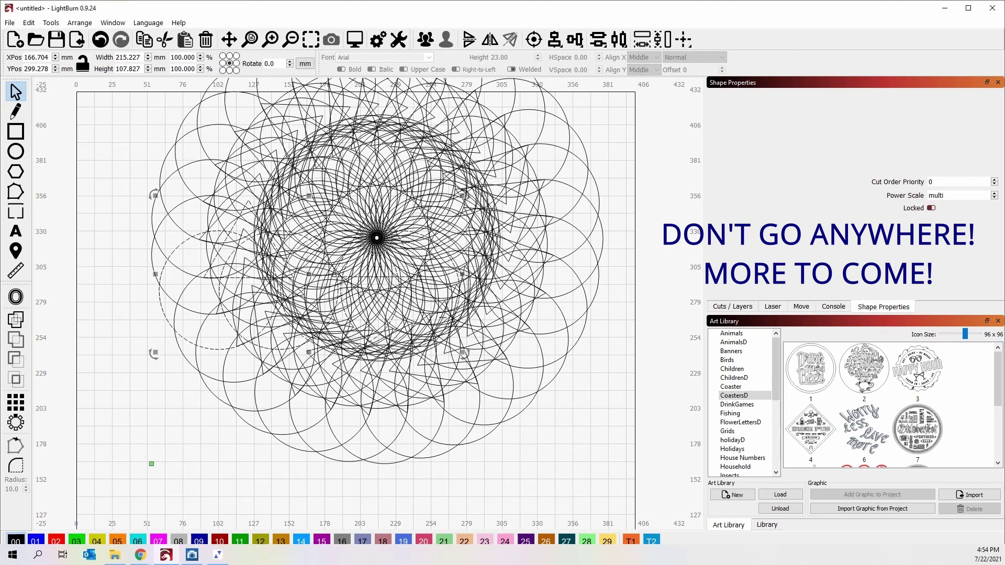
- Undo the circular array, then select and delete all circles and triangles
scroll(301, 266, "down", 2)
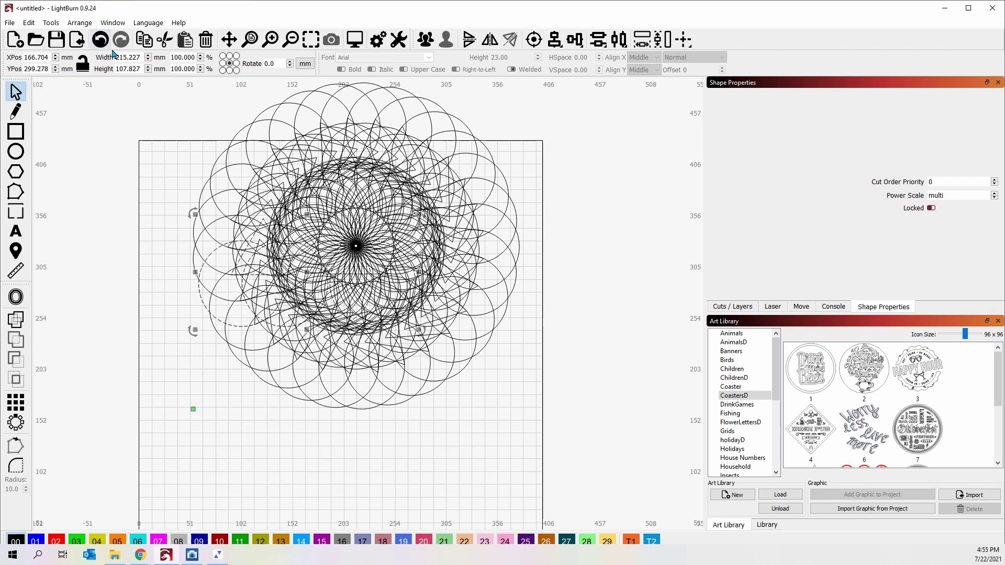
left_click(104, 47)
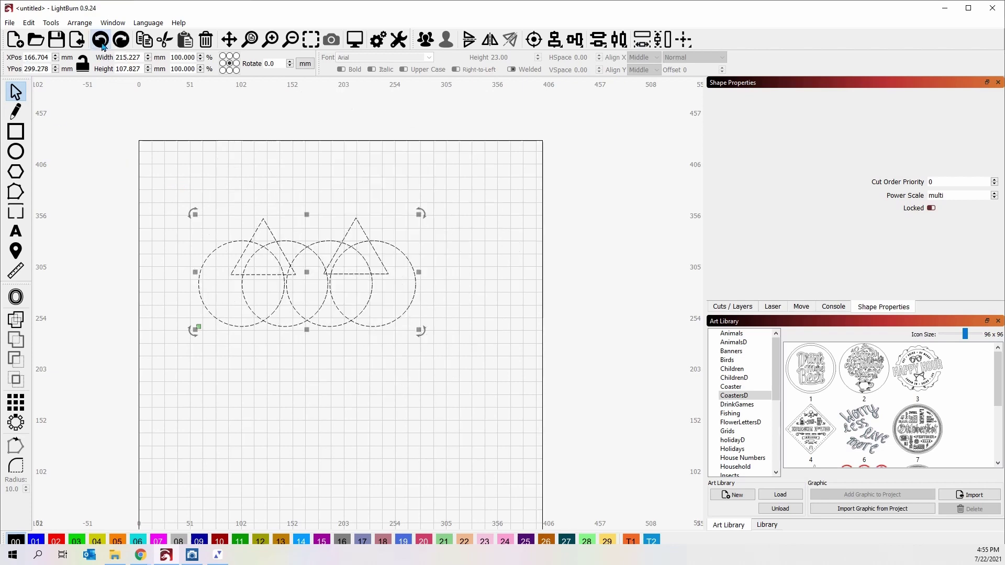
left_click(445, 328)
left_click_drag(458, 357, 204, 201)
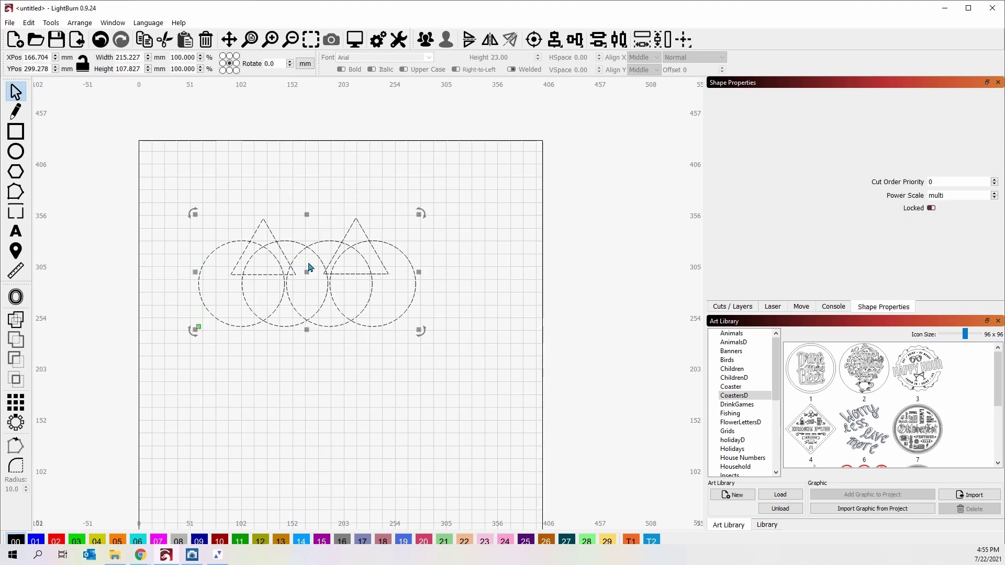
key("Delete")
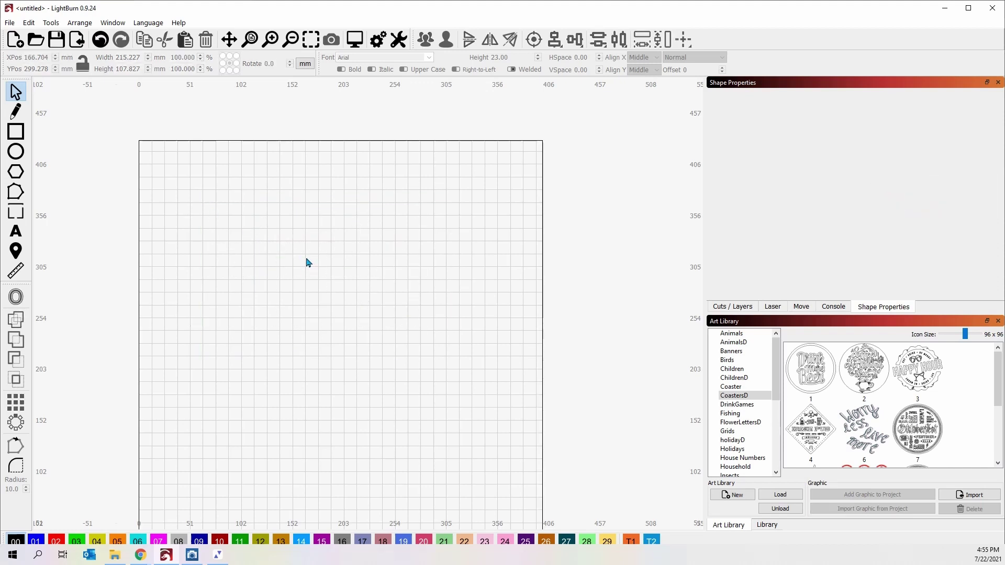
scroll(308, 262, "down", 1)
scroll(309, 260, "up", 2)
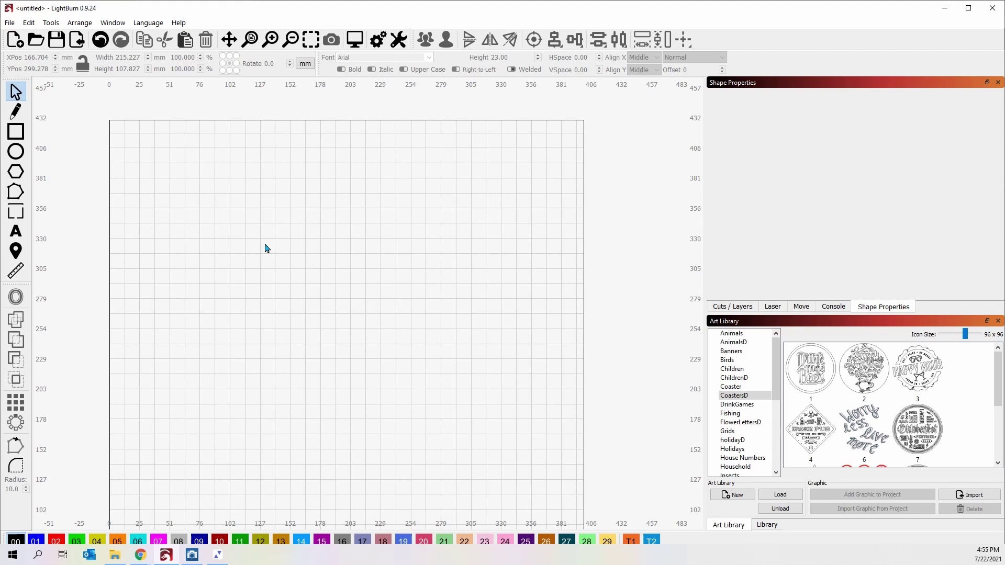
left_click_drag(265, 249, 261, 217)
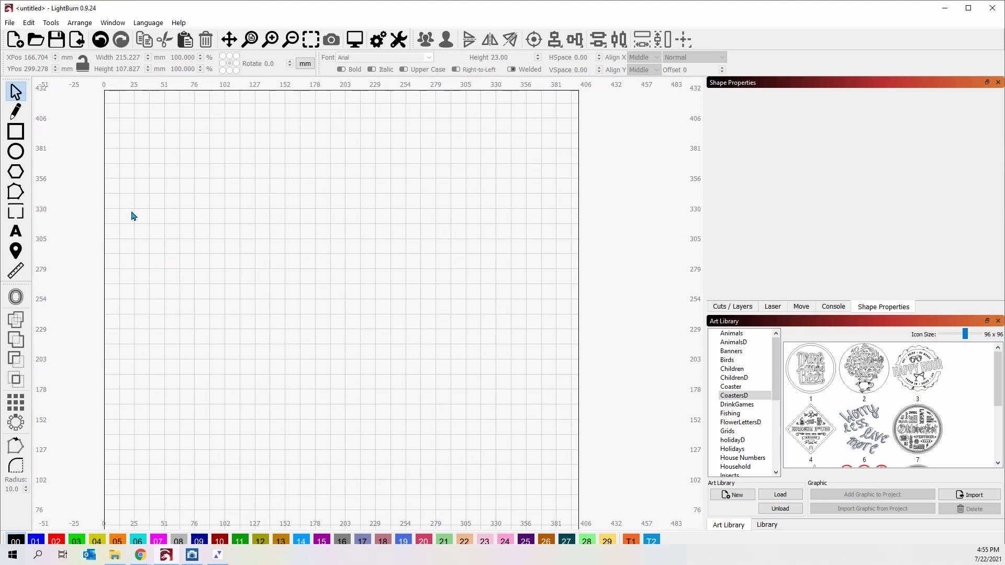
- Draw a rectangle in the upper left area and enlarge it
left_click(16, 132)
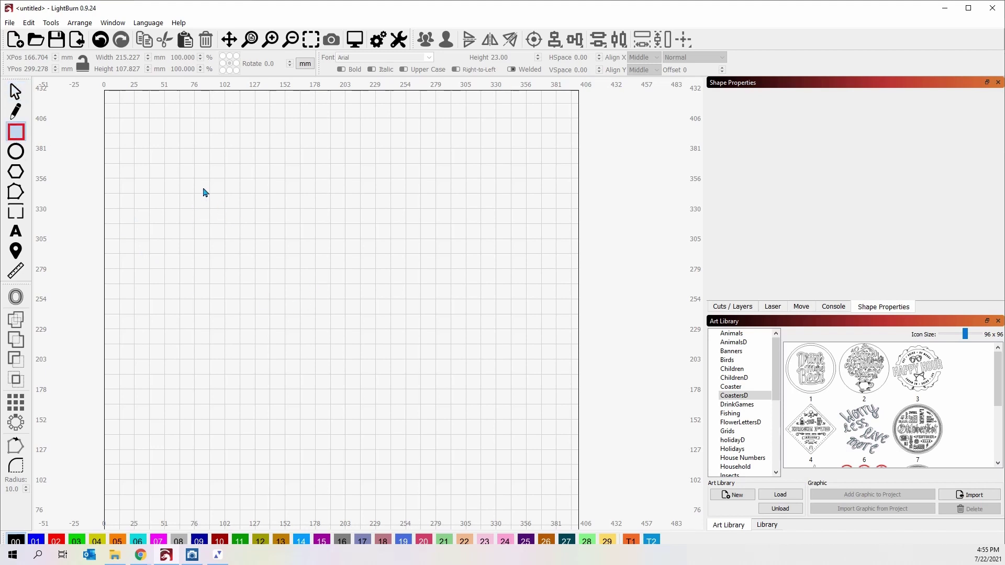
left_click_drag(202, 183, 253, 218)
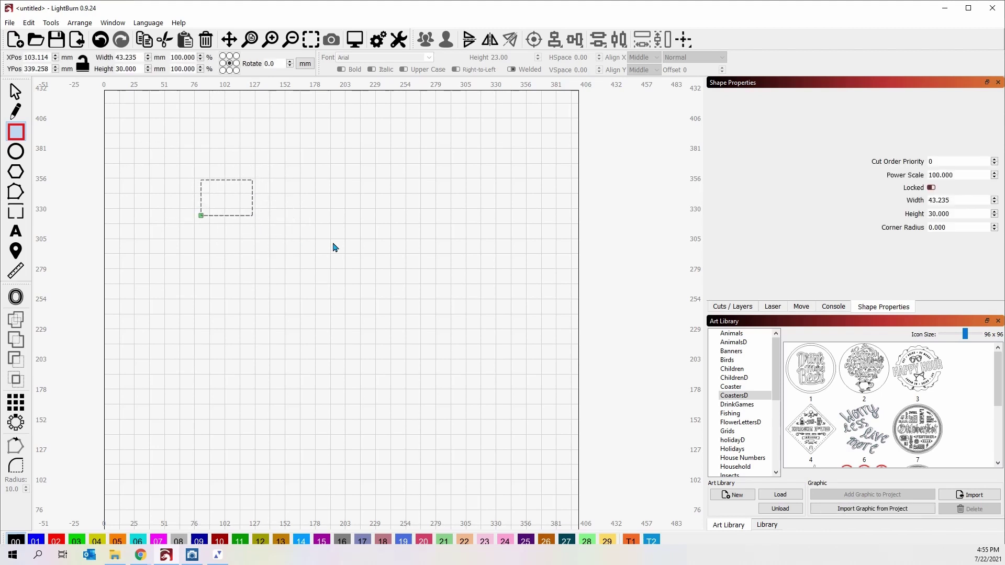
left_click(15, 92)
left_click_drag(256, 218, 317, 260)
left_click_drag(259, 220, 222, 210)
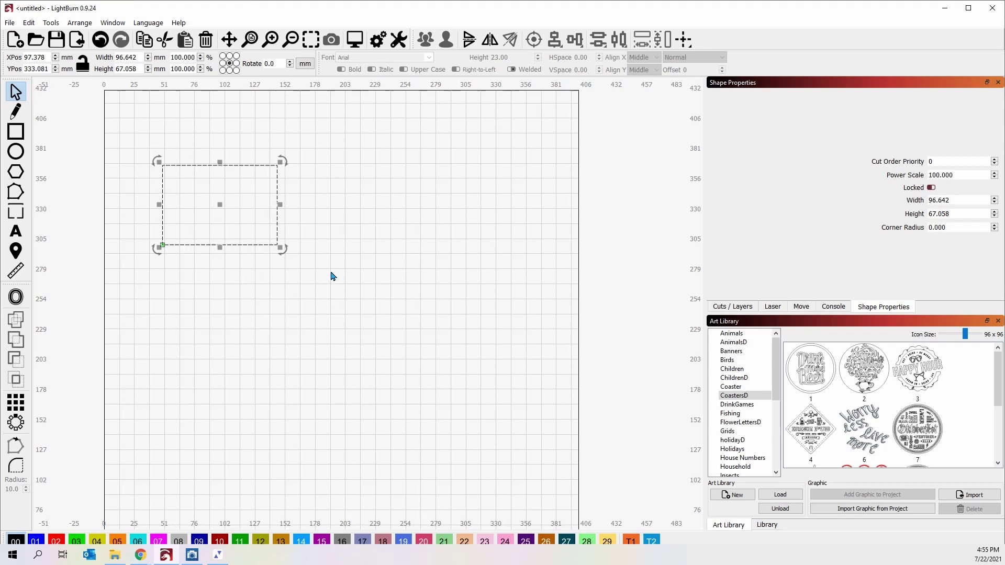
left_click(352, 241)
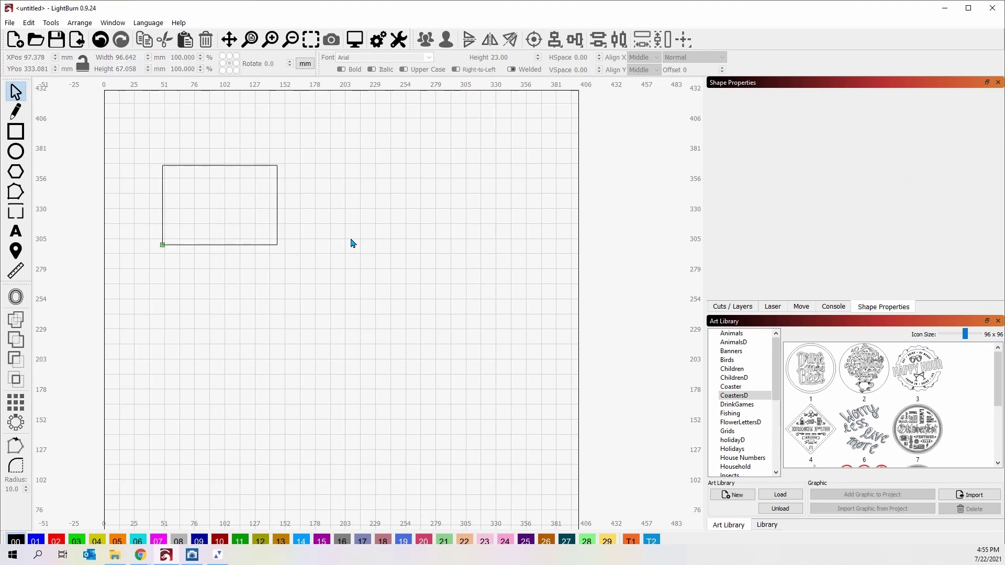
- Draw a circle right of the rectangle and a hexagon below the circle
left_click(15, 151)
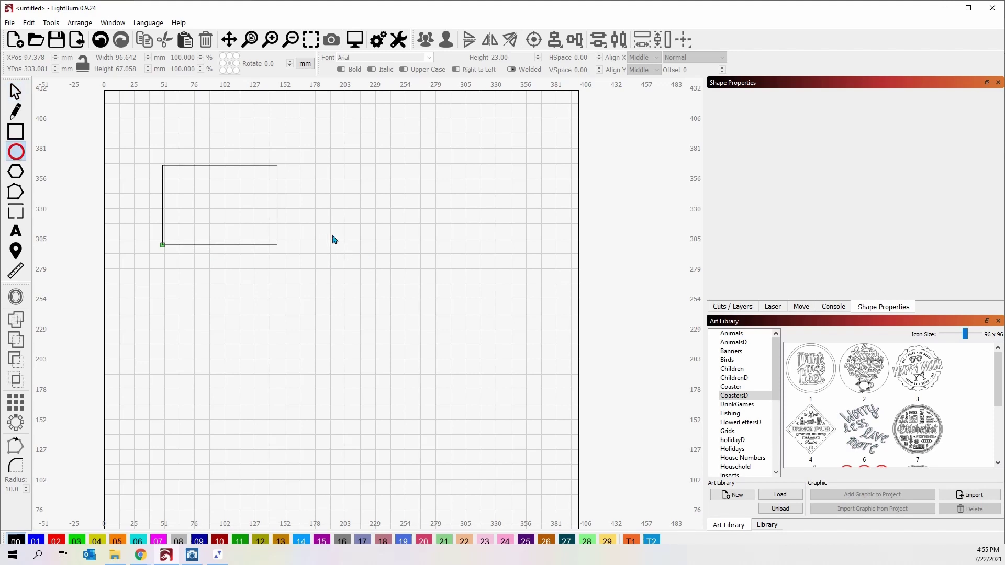
left_click_drag(291, 178, 385, 270)
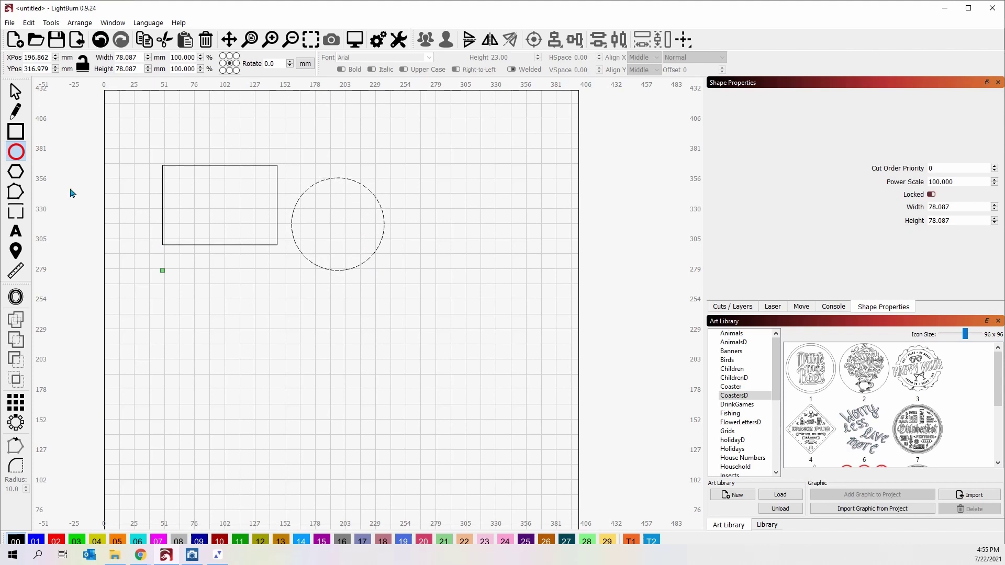
left_click(19, 178)
left_click_drag(287, 305, 365, 377)
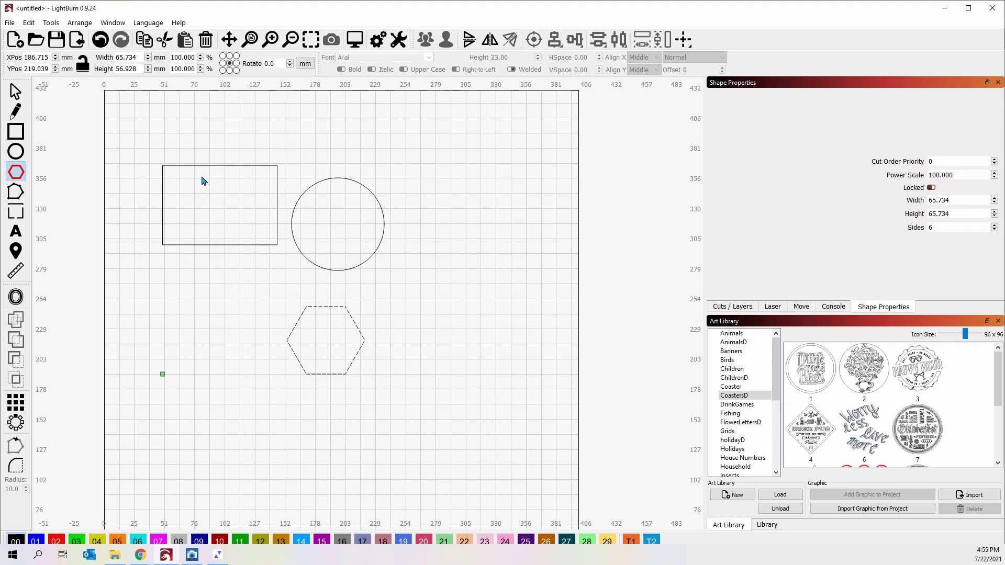
- Delete the old rectangle and draw a 69.264 mm square left of the circle
left_click(20, 97)
left_click(188, 167)
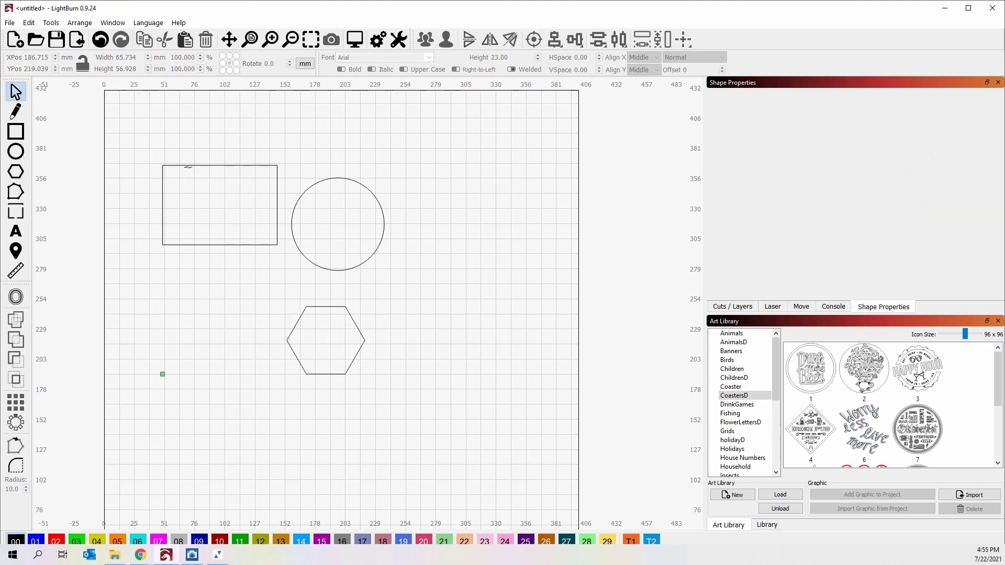
left_click(193, 166)
key("Delete")
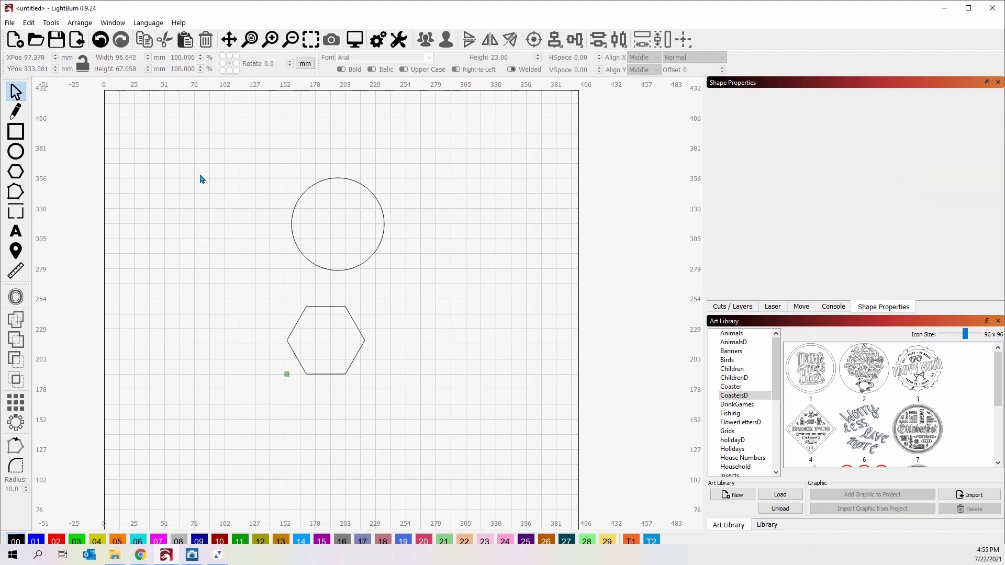
left_click(16, 131)
mouse_move(179, 178)
left_mouse_down()
mouse_move(241, 240)
mouse_move(247, 265)
left_mouse_up()
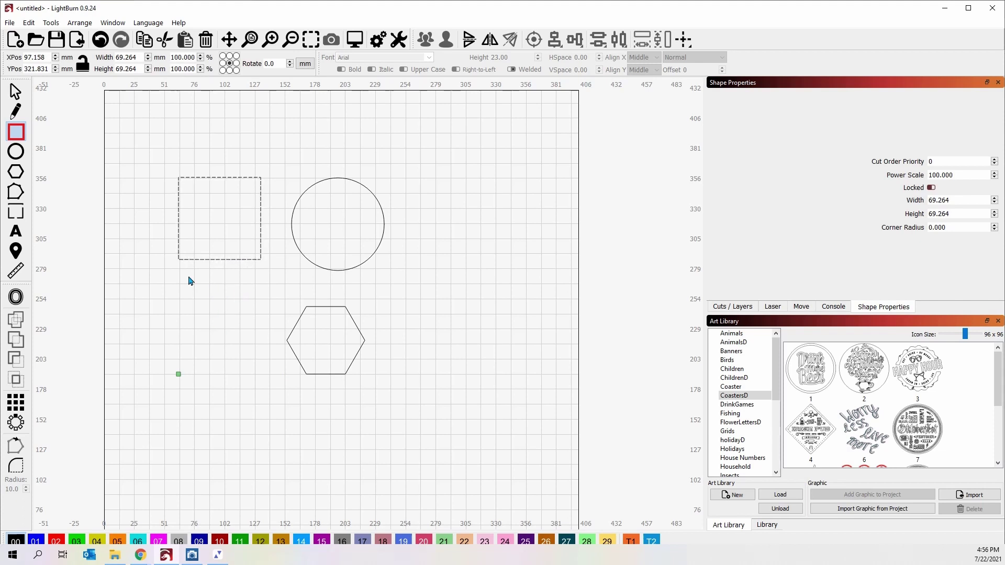
- Draw a polygon right of the hexagon, reduce it to 3 sides, and rotate it to point left
left_click(14, 174)
left_click_drag(432, 268, 520, 384)
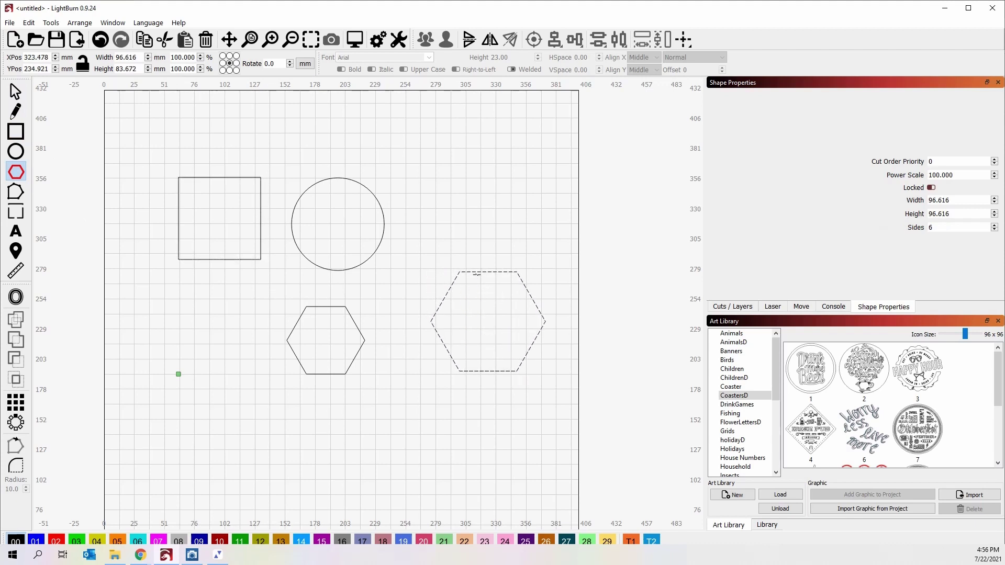
left_click(15, 92)
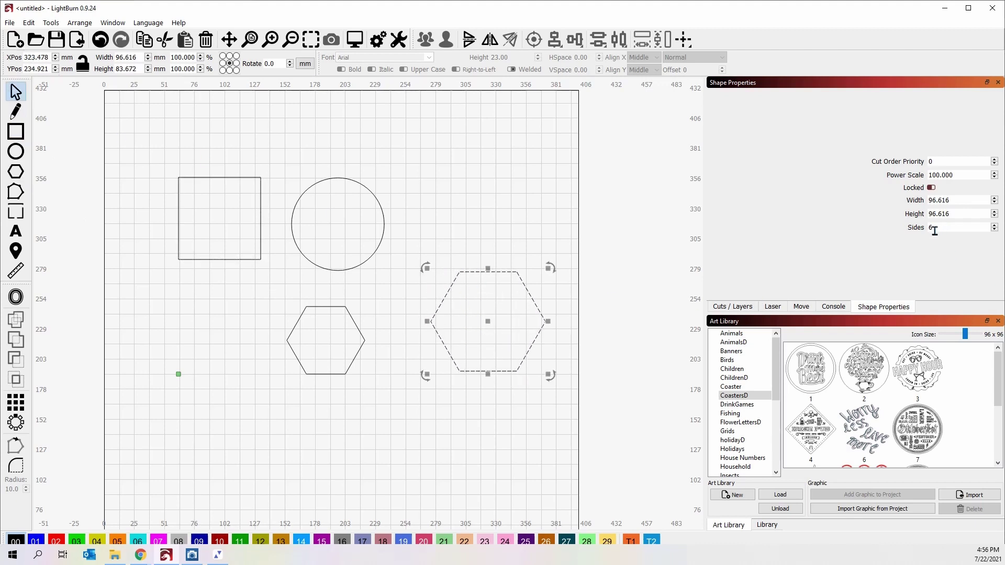
left_click(995, 230)
left_click(994, 230)
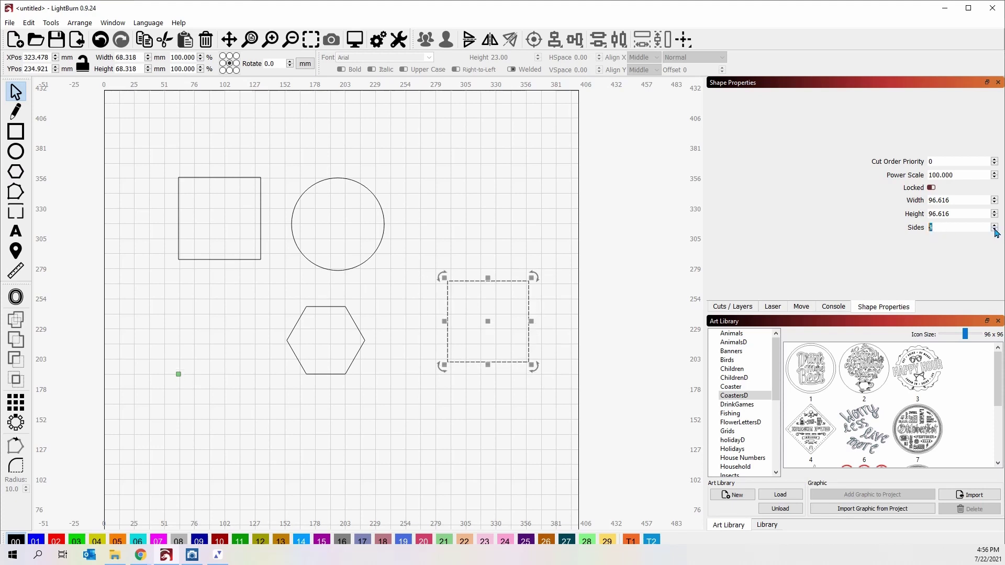
left_click(995, 230)
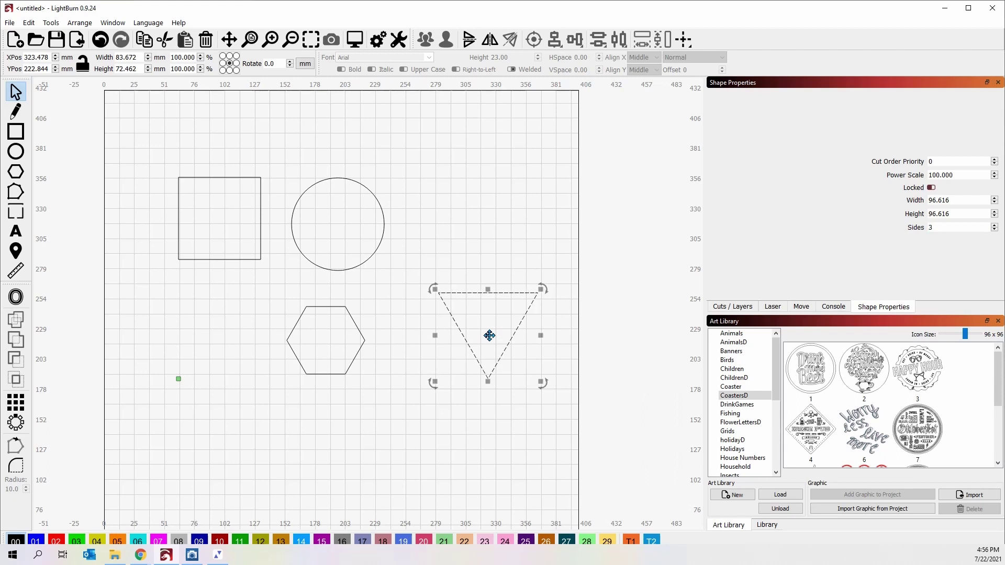
key("ctrl+period")
key("ctrl+period")
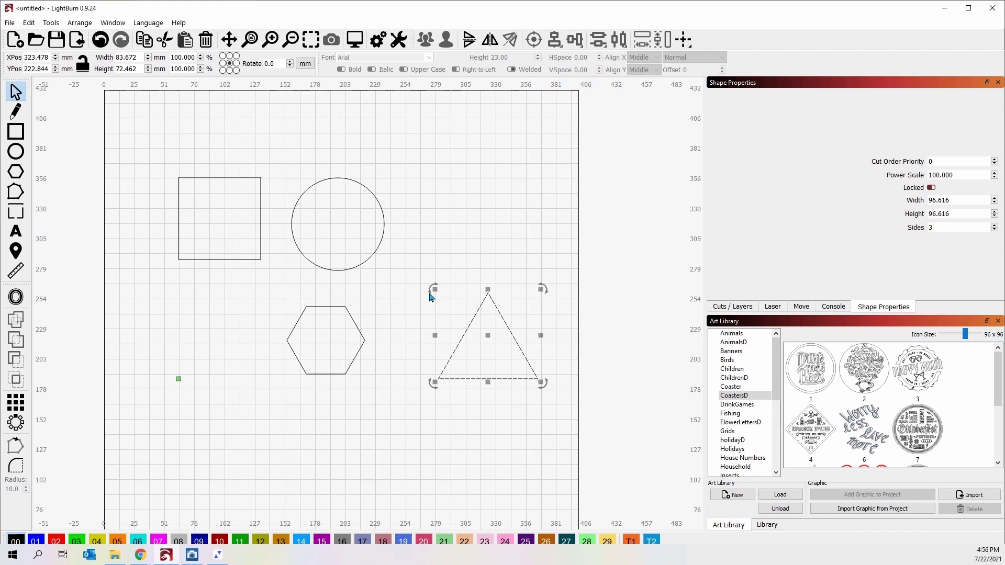
key("ctrl+period")
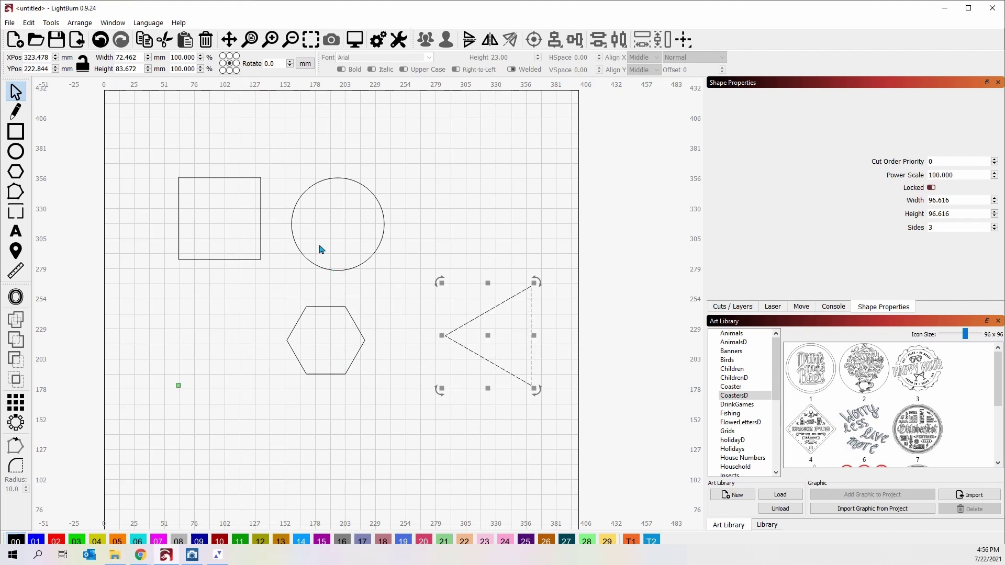
- Slide the circle onto the square, the hexagon into the circle, and the triangle against the hexagon
left_click(292, 232)
left_click_drag(293, 232, 235, 232)
left_click_drag(359, 353, 345, 237)
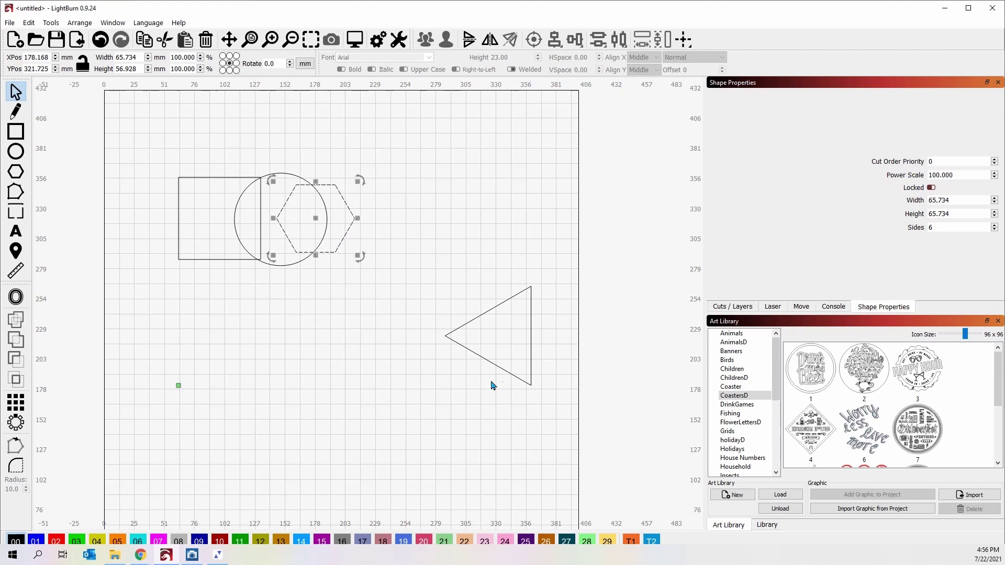
left_click_drag(493, 364, 350, 248)
left_click(484, 335)
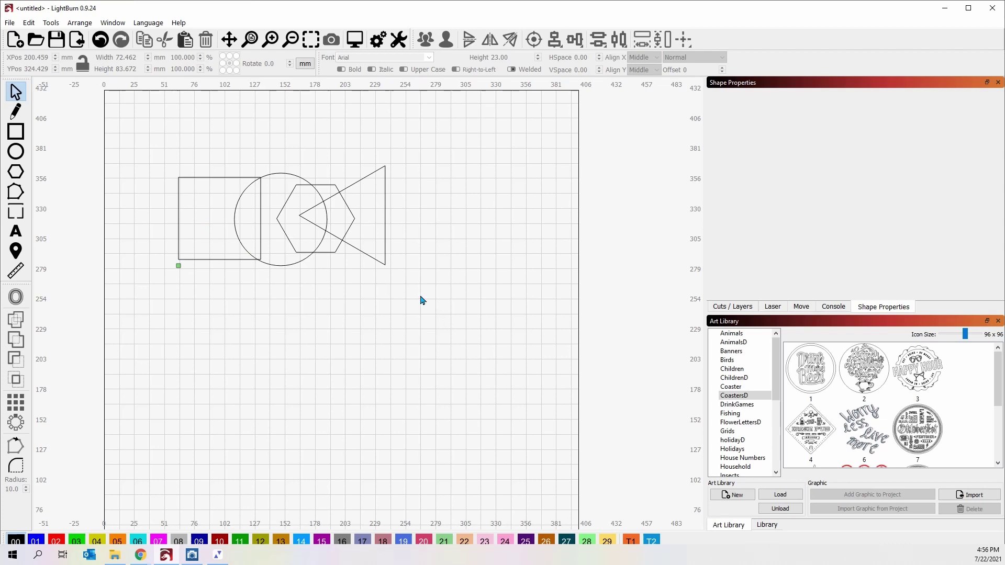
- Select all four shapes and apply a 34-copy circular array with a 10.6° step
left_click_drag(418, 300, 174, 151)
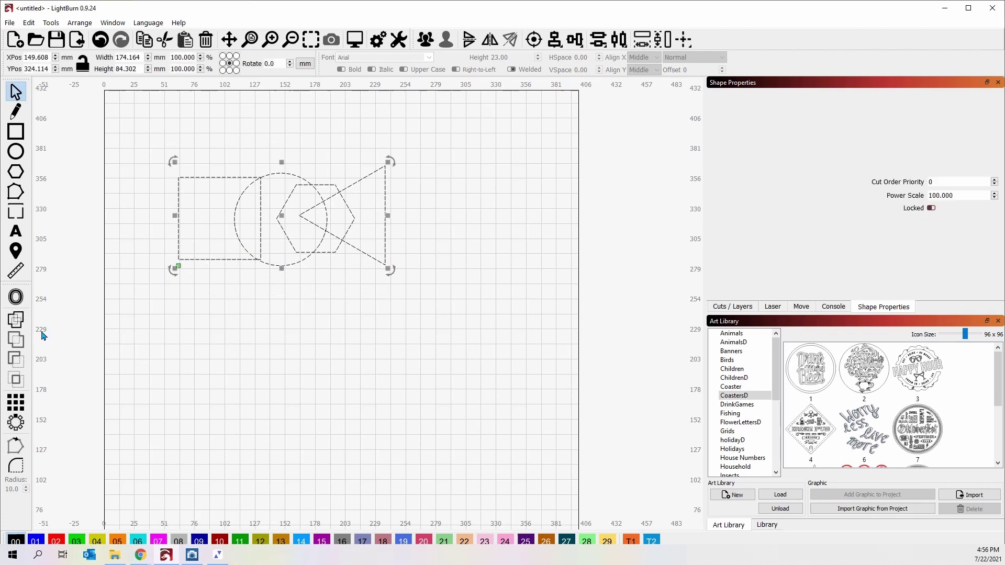
left_click(17, 428)
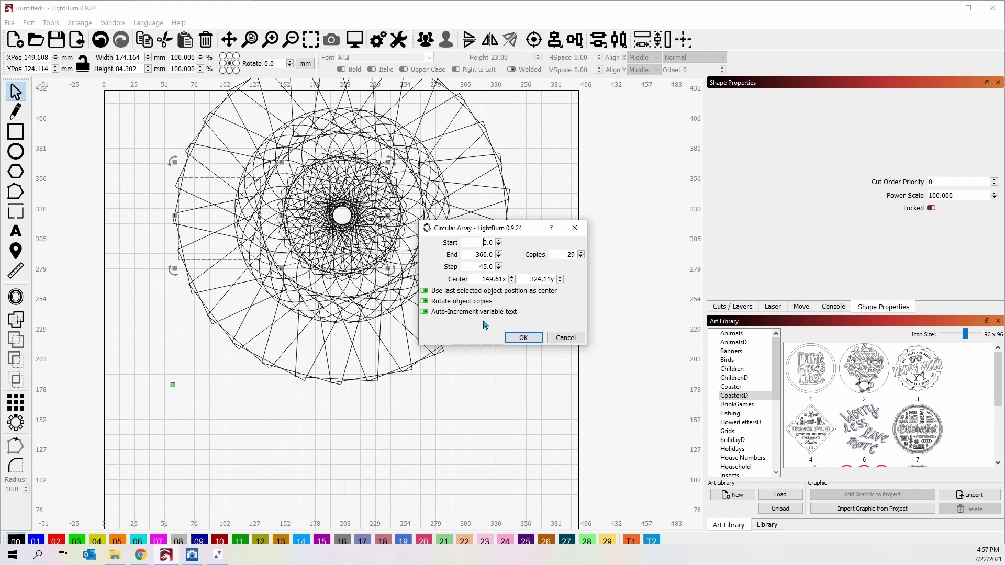
left_click(580, 253)
left_click(580, 252)
left_click(581, 253)
left_click(581, 253)
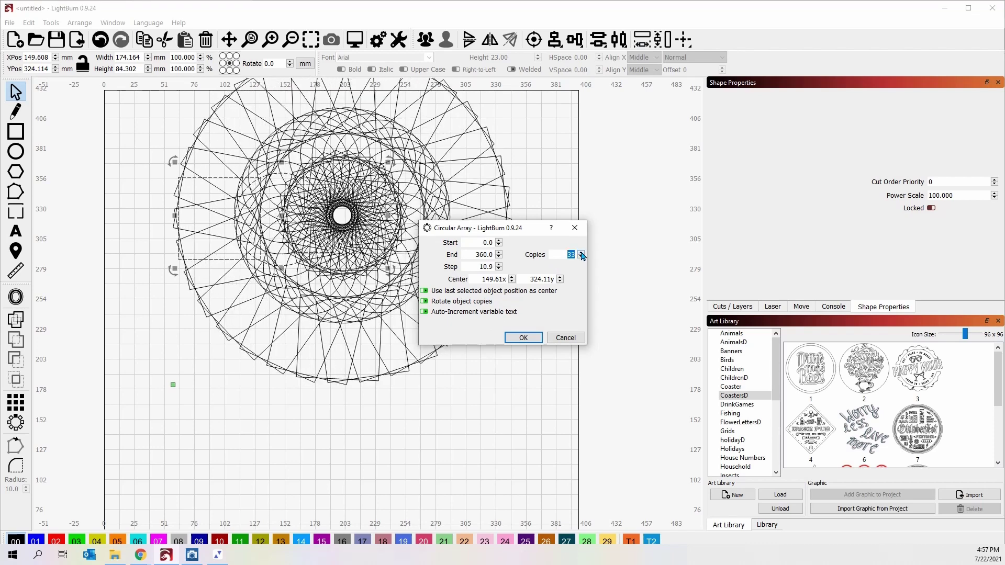
left_click(581, 253)
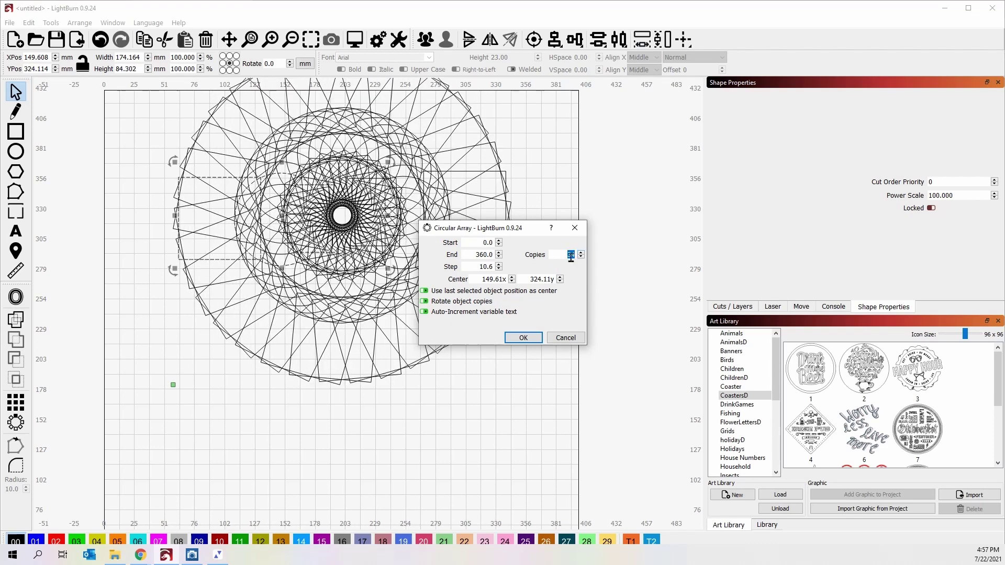
left_click(522, 338)
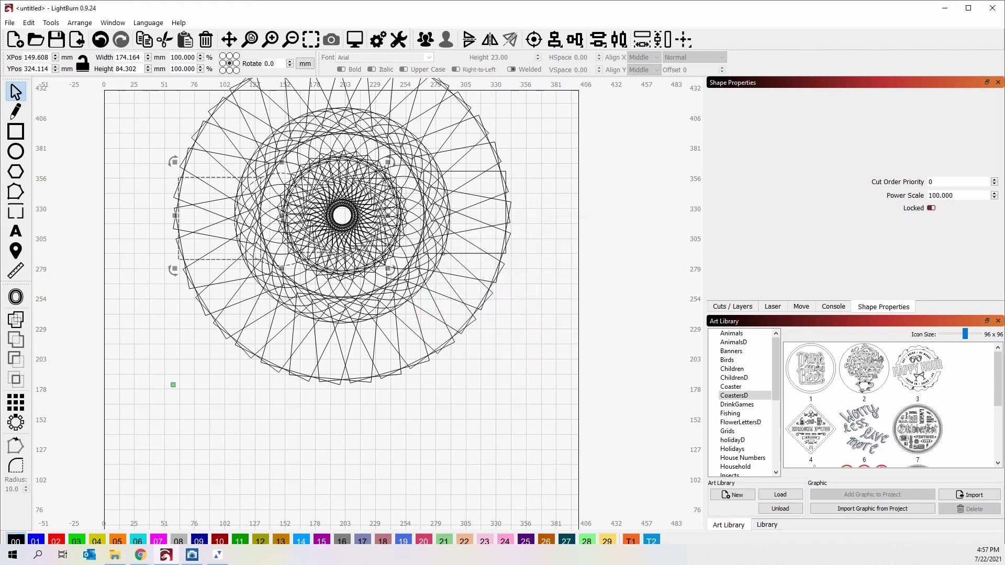
- Inspect the mandala's centre in the shaded preview, then close it
left_click(357, 41)
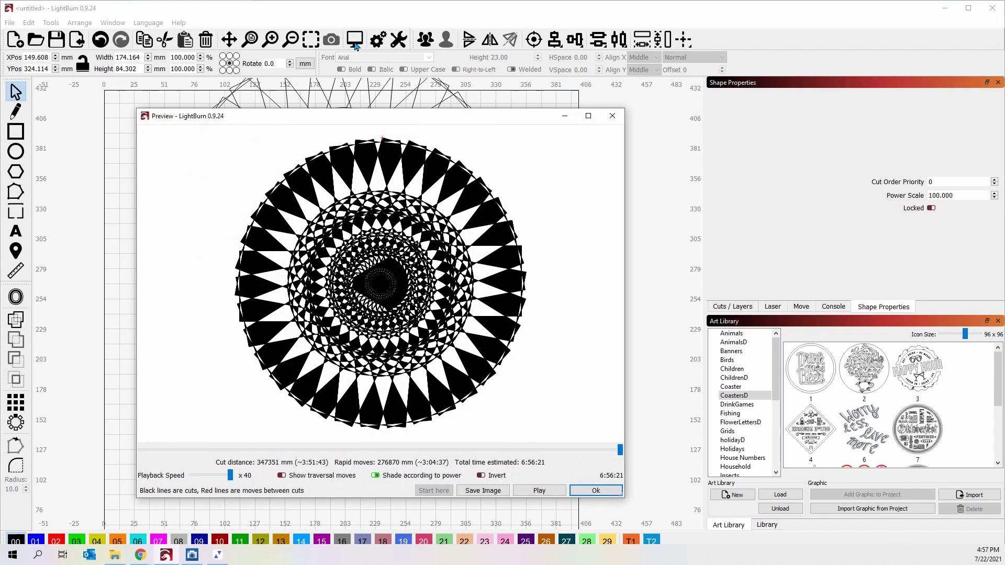
scroll(499, 353, "up", 1)
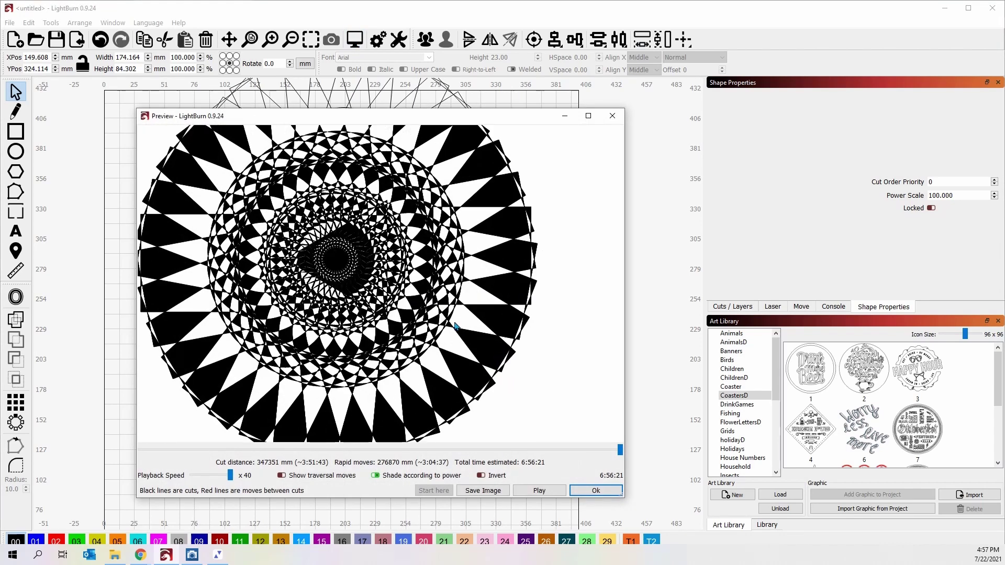
scroll(437, 321, "up", 4)
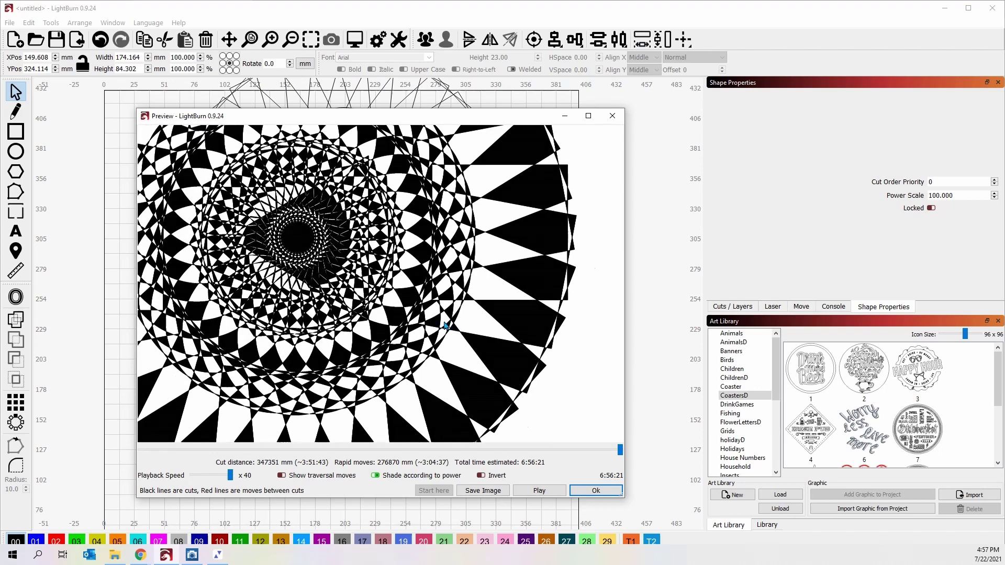
left_click_drag(290, 282, 434, 357)
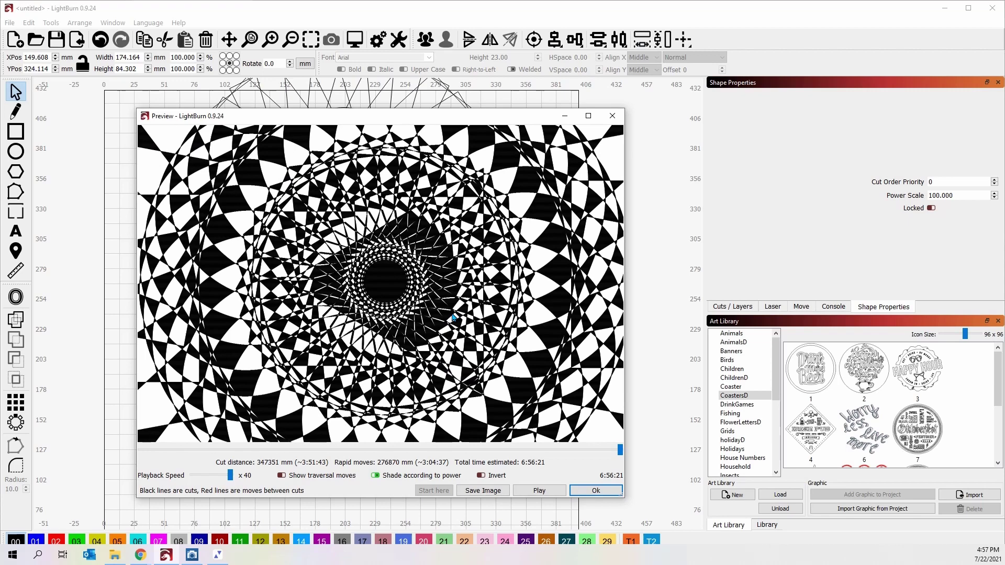
scroll(453, 317, "down", 3)
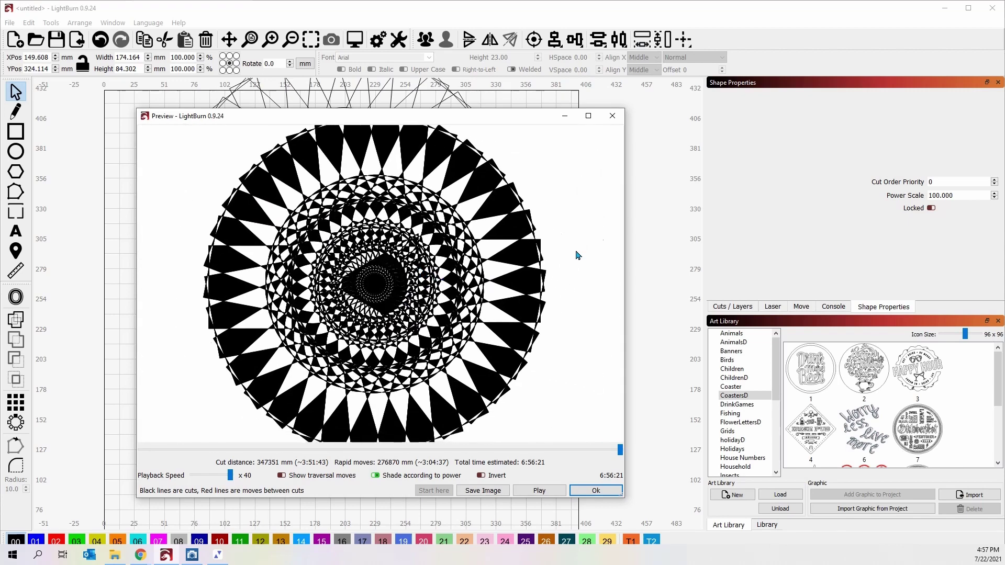
left_click(596, 490)
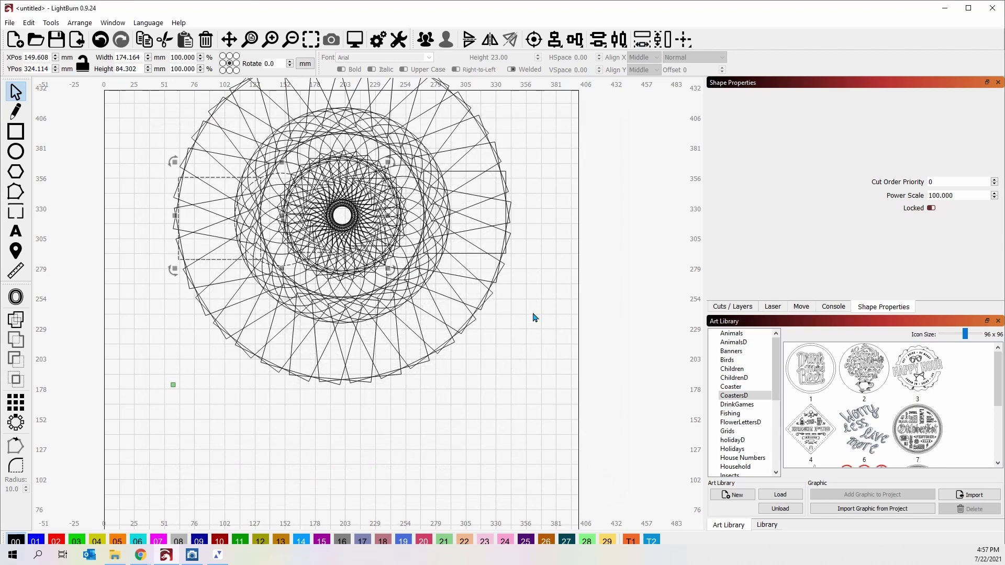
- Undo the circular array, delete the square and circle, and select the triangle
left_click(101, 40)
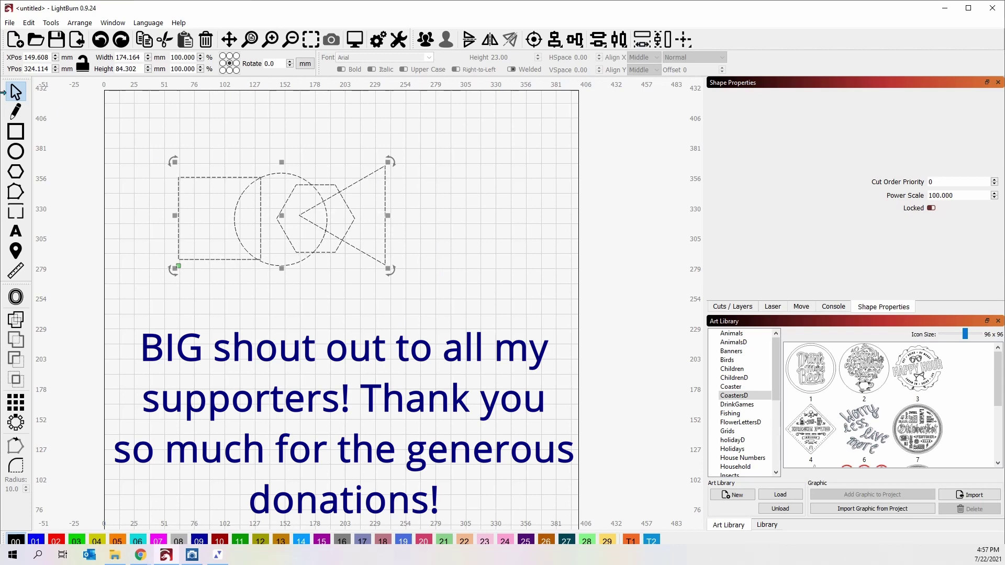
left_click(256, 163)
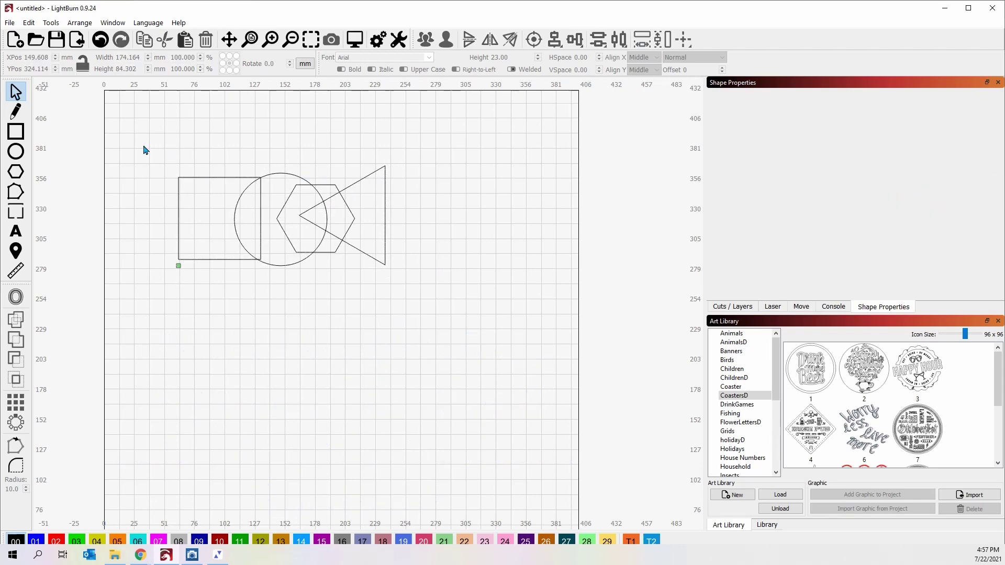
left_click_drag(143, 147, 316, 306)
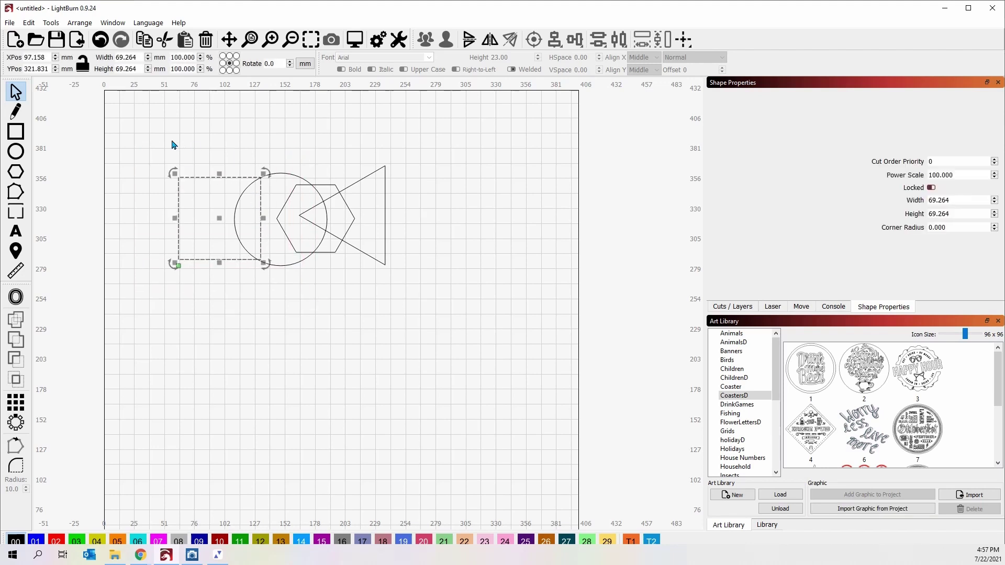
left_click_drag(157, 139, 340, 294)
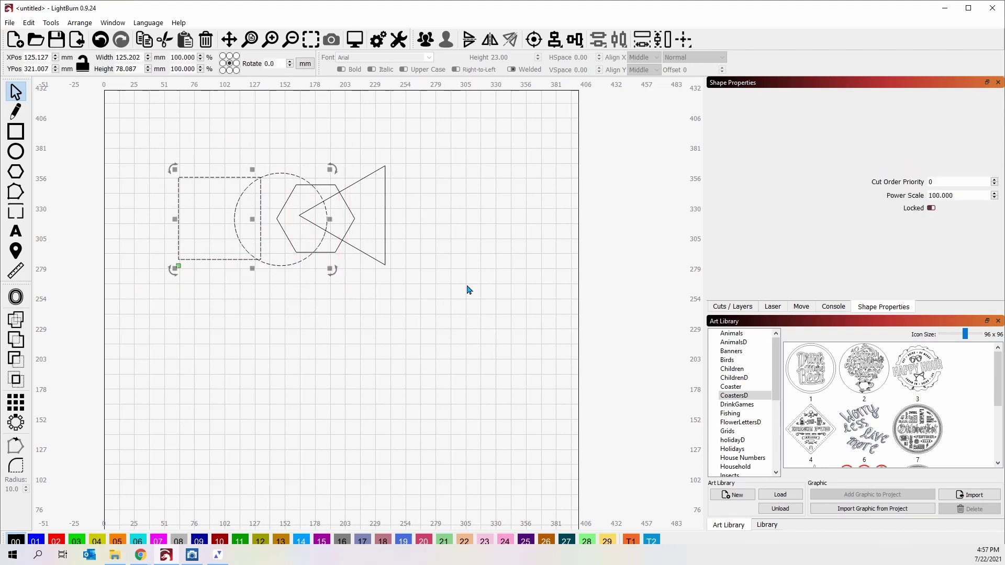
key("Delete")
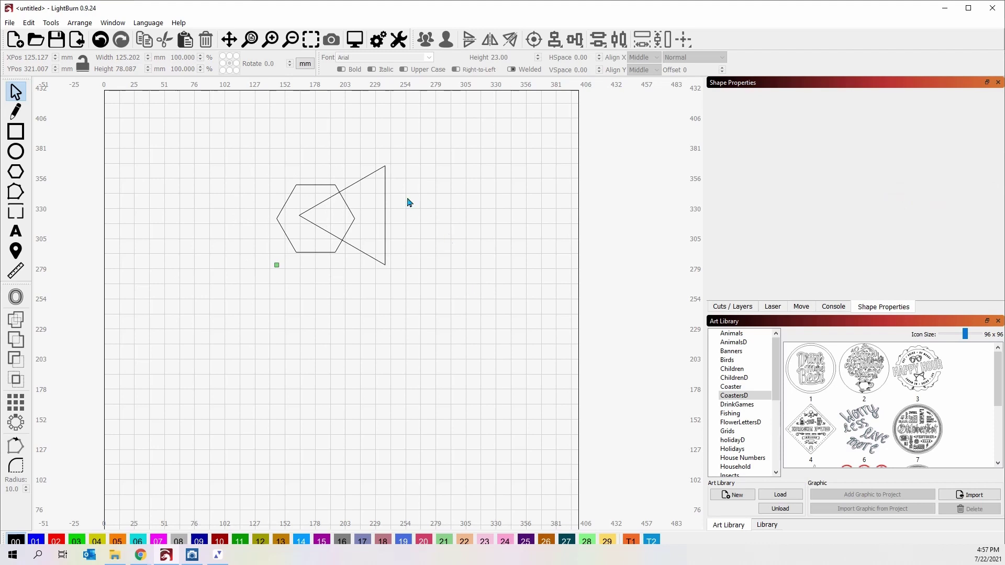
left_click(339, 189)
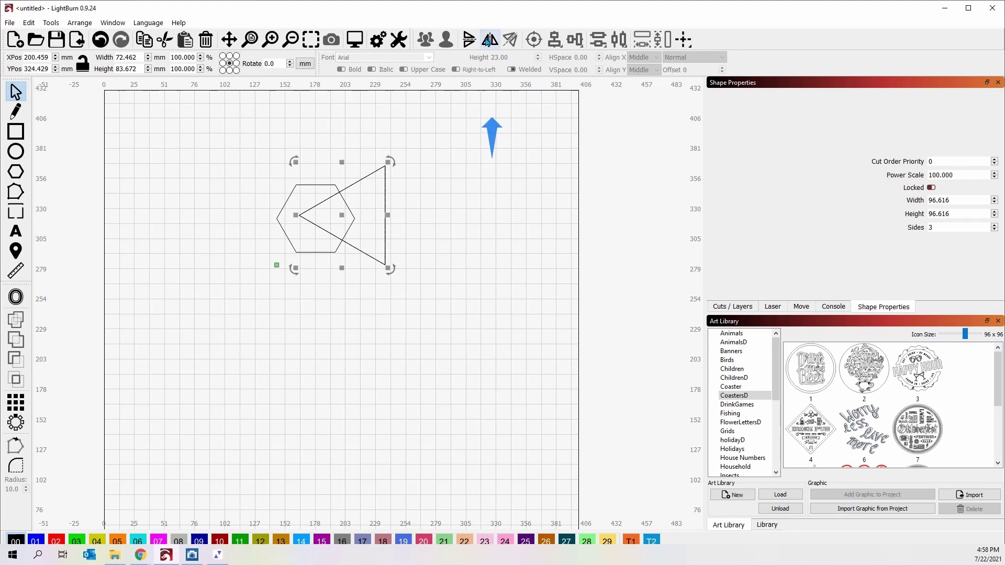
- Mirror the triangle into a bow-tie and recentre the hexagon over the crossing point
mouse_move(492, 41)
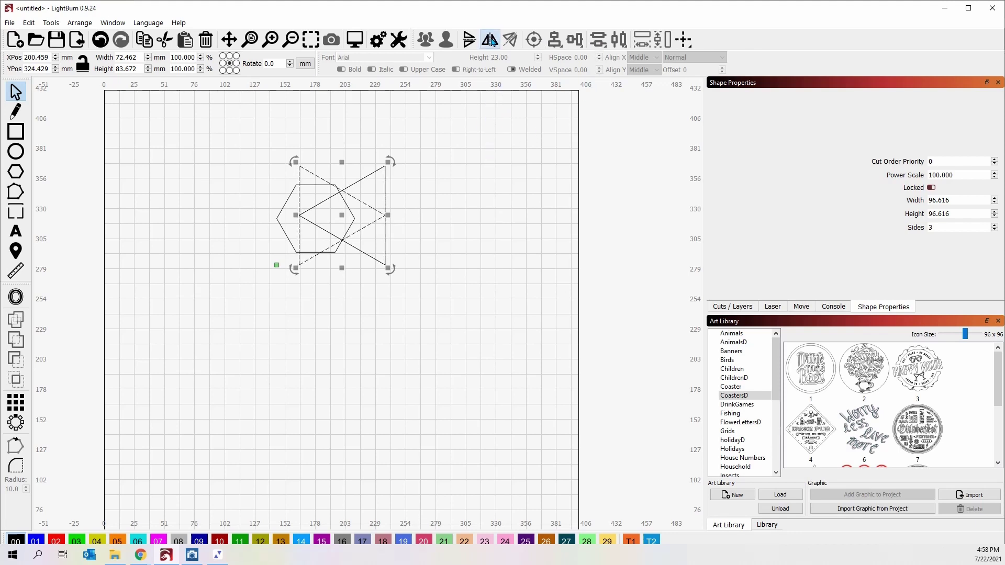
key("Left")
key("Left")
key("Left")
key("Left")
key("Left")
key("Left")
key("Left")
key("Left")
key("Left")
key("Left")
key("Left")
key("Left")
key("Left")
key("Left")
key("Left")
key("Left")
key("Left")
key("Left")
key("Left")
key("Left")
key("Left")
key("Left")
key("Left")
key("Left")
key("Left")
key("Left")
key("Left")
key("Left")
key("Left")
key("Left")
key("Left")
key("Left")
key("Left")
key("Left")
key("Left")
key("Left")
key("Left")
key("Left")
key("Left")
key("Left")
key("Left")
left_click(539, 219)
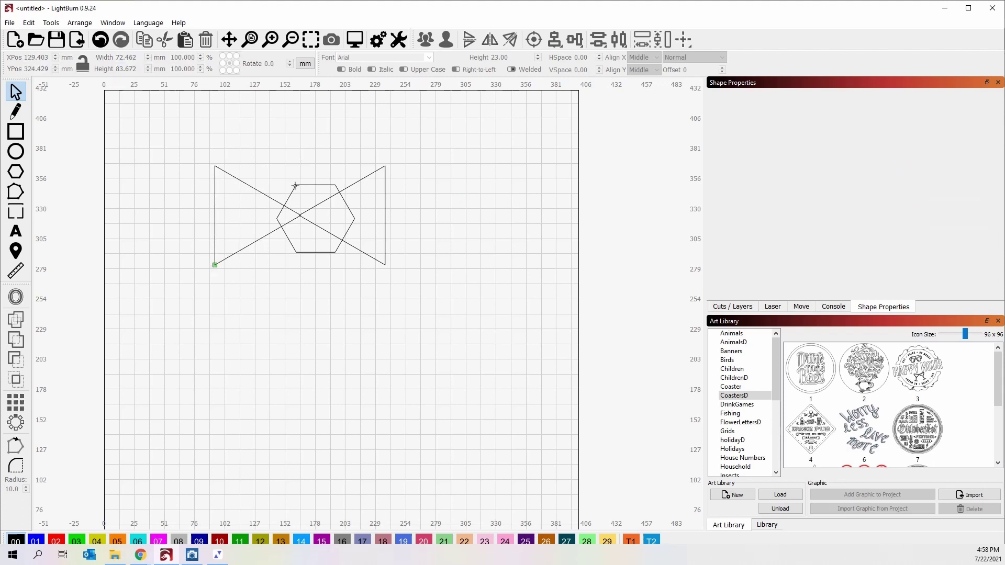
left_click_drag(300, 185, 302, 213)
left_click(469, 278)
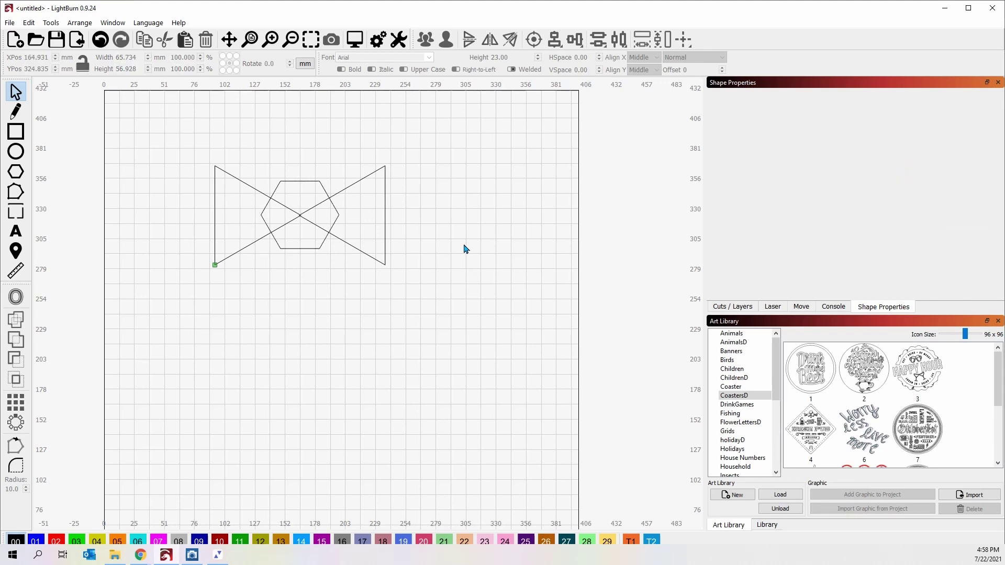
- Duplicate the right triangle beside the bow-tie and rotate the copy to point down
key("Tab")
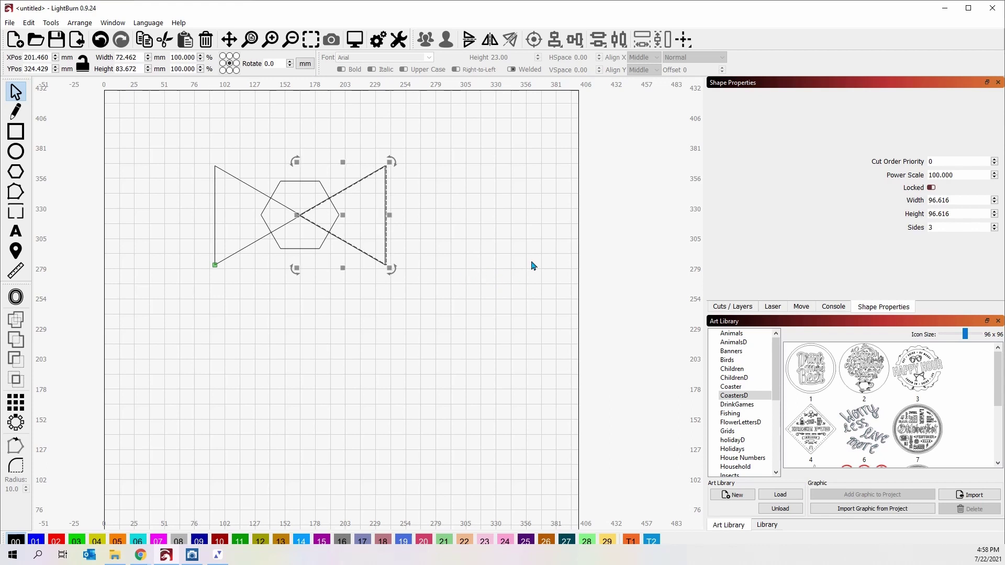
key("Right")
key("Right")
key("Right")
key("Right")
key("Right")
key("Right")
key("Right")
key("Right")
key("Right")
key("Right")
key("Right")
key("Right")
key("Right")
key("Right")
key("Right")
key("Right")
key("Right")
key("Right")
key("Right")
key("Right")
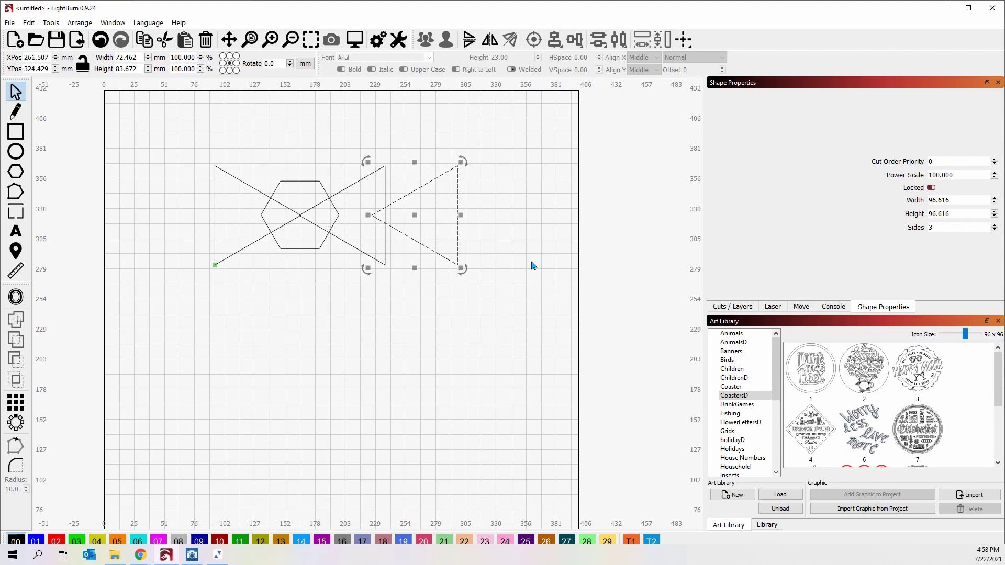
key("ctrl+comma")
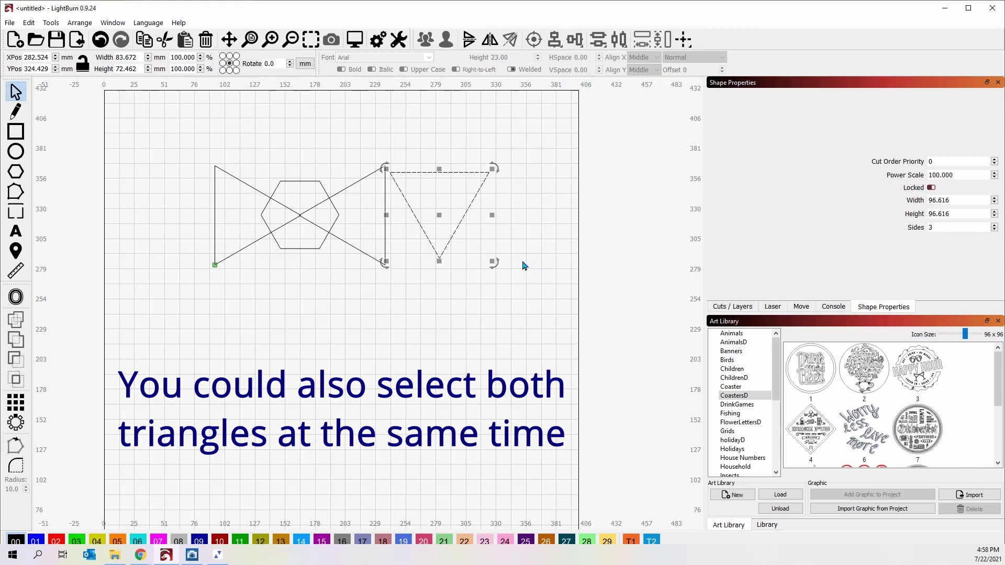
- Place the downward triangle above the hexagon and send a copy below the bow-tie
left_click(440, 216)
left_click_drag(440, 216, 301, 178)
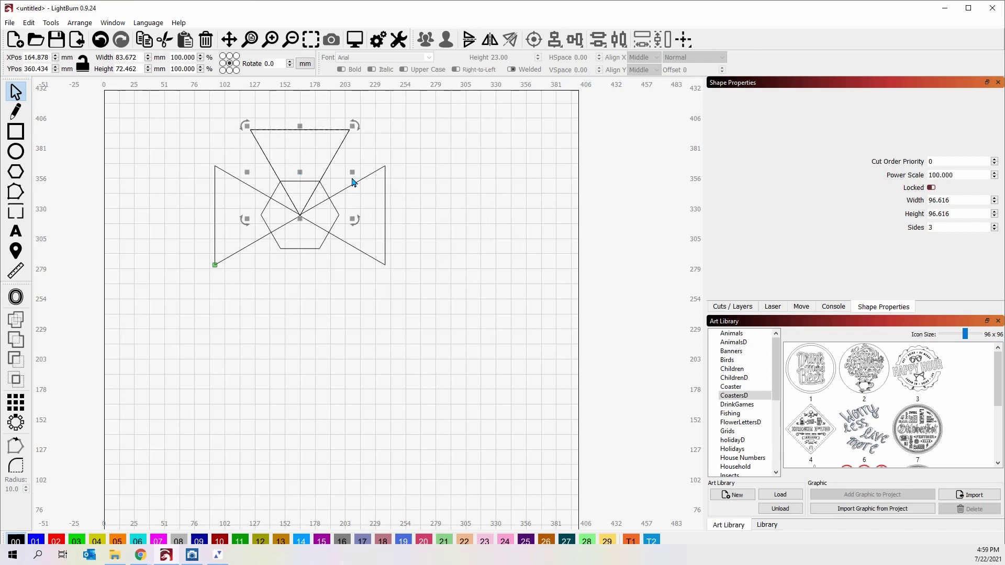
key("Down")
key("Down")
key("Down")
key("Down")
key("Down")
key("Down")
key("Down")
key("Down")
key("Down")
key("Down")
key("Down")
key("Down")
key("Down")
key("Down")
key("Down")
key("Down")
key("Down")
key("Down")
key("Down")
key("Down")
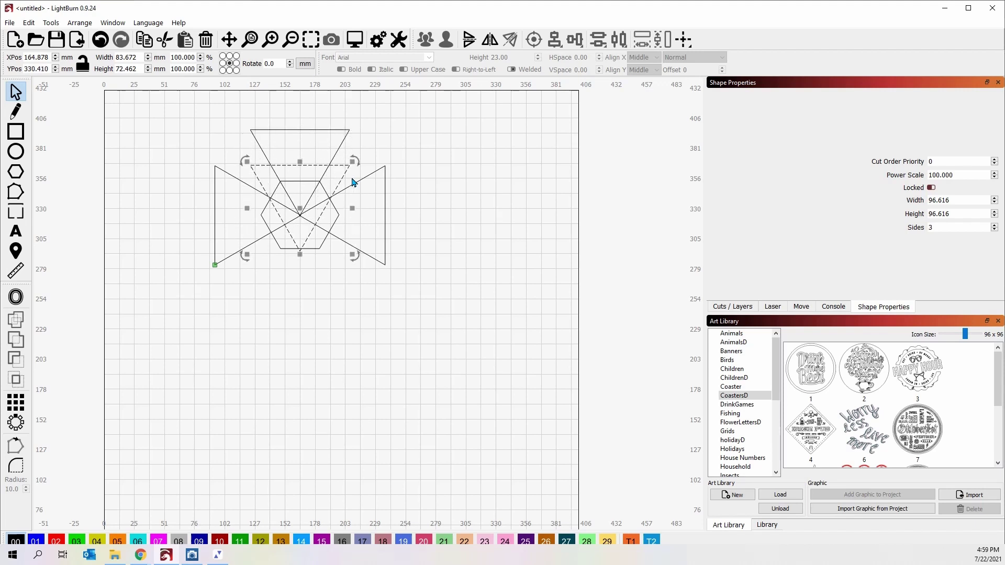
key("Down")
key("Down")
key("Down")
key("Down")
key("Down")
key("Down")
key("Down")
key("Down")
key("Down")
key("Down")
key("Down")
key("Down")
key("Down")
key("Down")
key("Down")
key("Down")
key("Down")
key("Down")
key("Down")
key("Down")
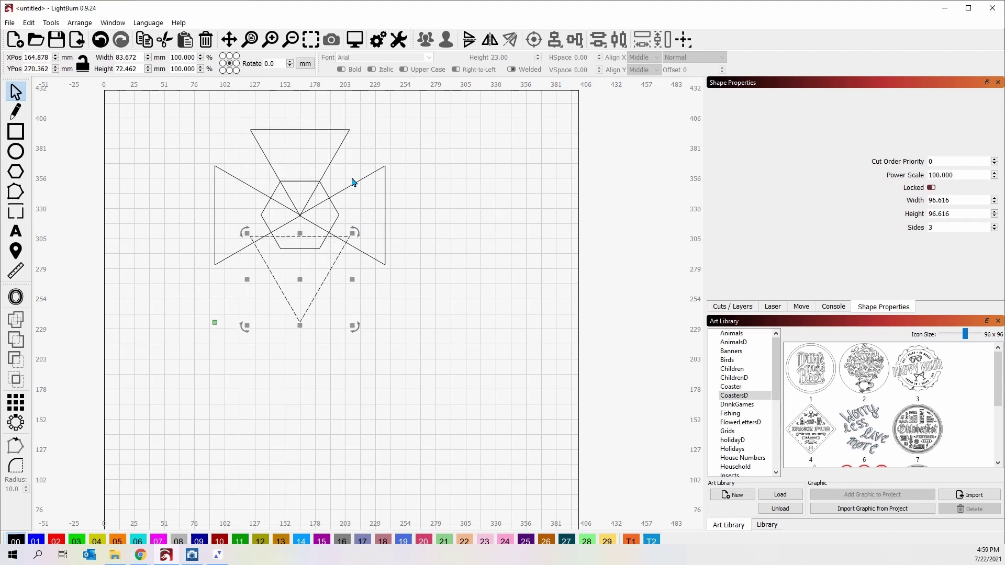
key("Down")
key("Down")
key("Down")
key("Down")
key("Down")
key("Down")
key("Down")
key("Down")
key("Down")
key("Down")
key("Down")
key("Down")
key("Down")
key("Down")
key("Down")
key("Down")
key("Down")
key("Down")
key("Down")
key("Down")
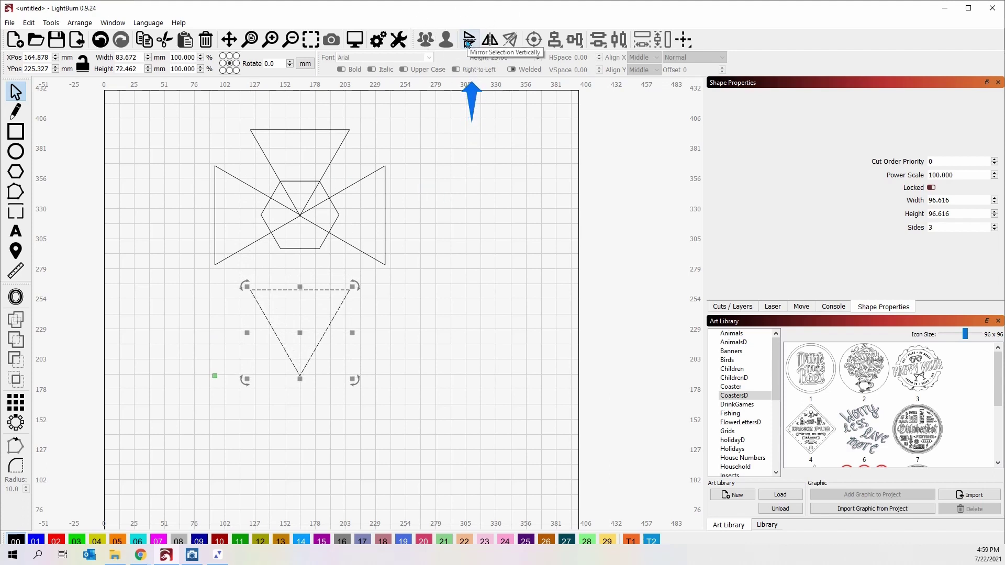
- Flip the lower triangle to point upward and nudge its tip up to the hexagon's centre
left_click(468, 41)
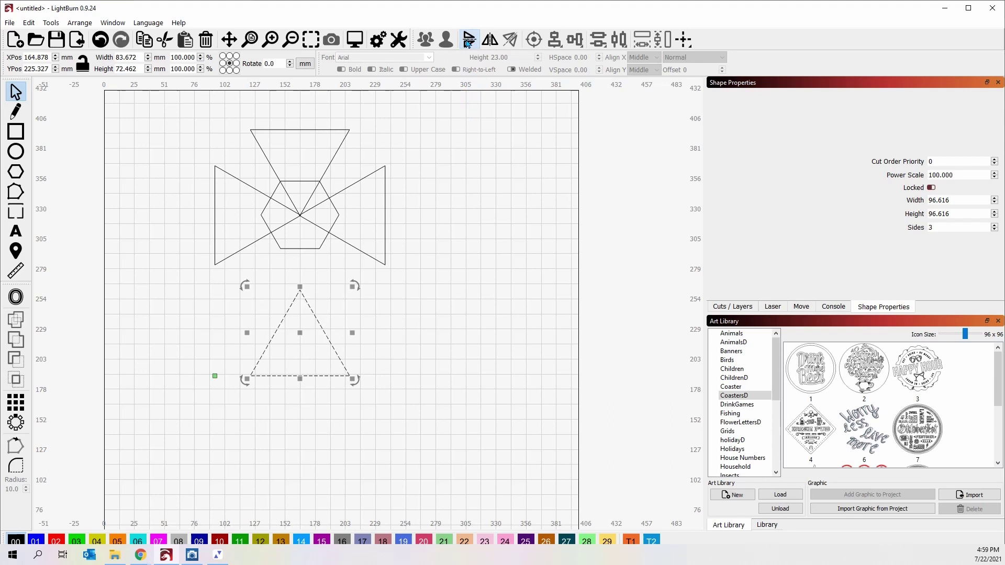
key("Up")
key("Up")
key("Up")
key("Up")
key("Up")
key("Up")
key("Up")
key("Up")
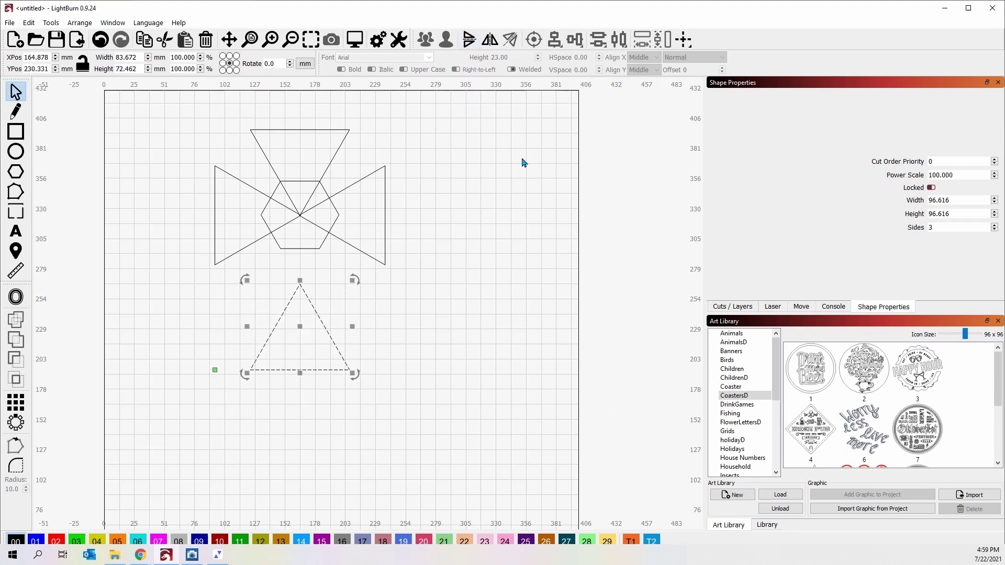
key("Up")
key("Up")
key("Up")
key("Up")
key("Up")
key("Up")
key("Up")
key("Up")
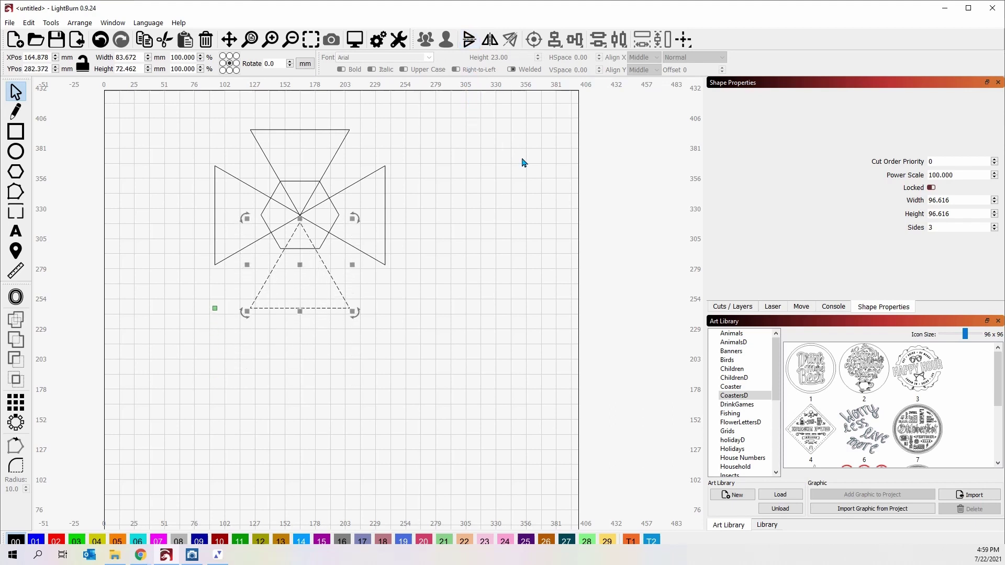
left_click(552, 232)
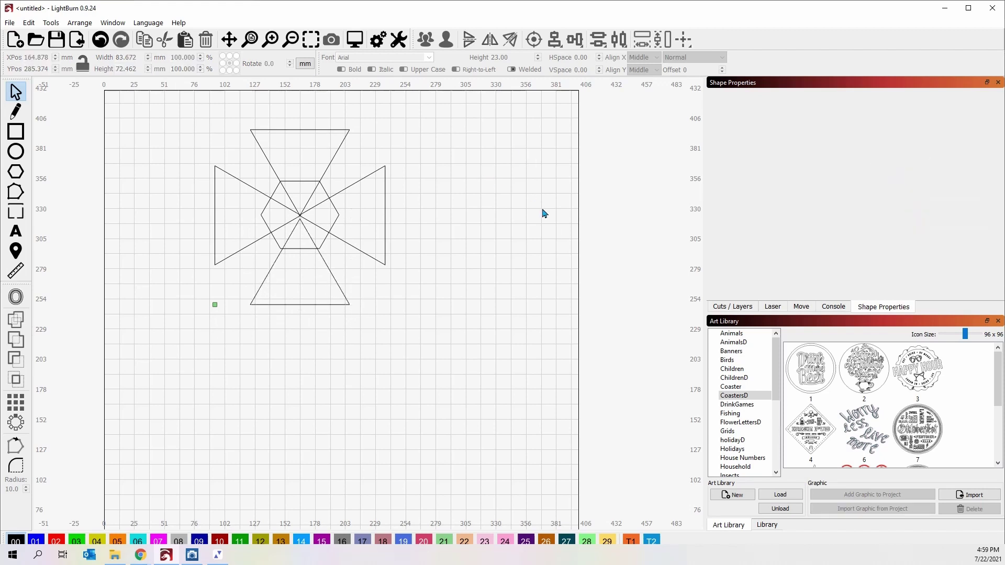
left_click(331, 274)
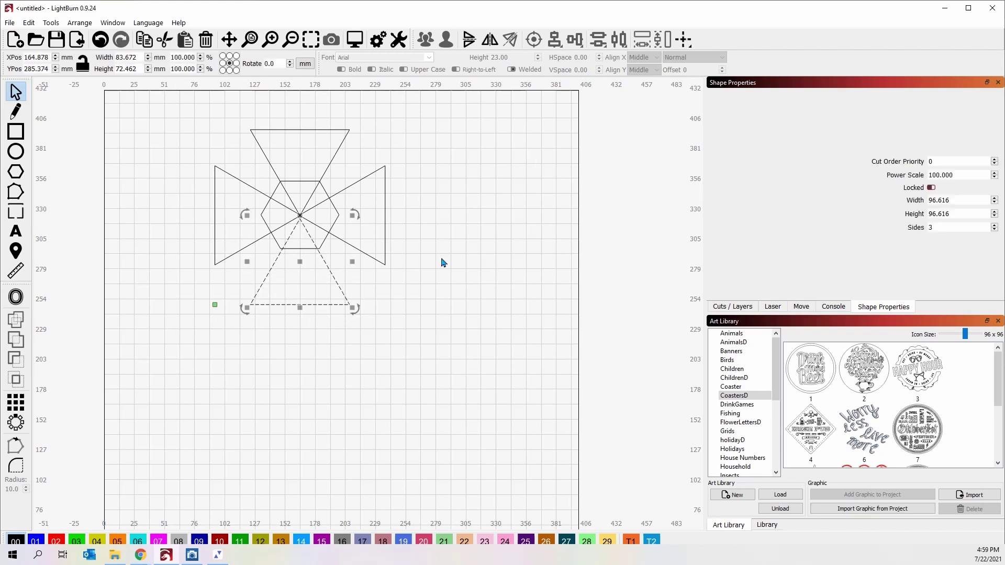
key("Up")
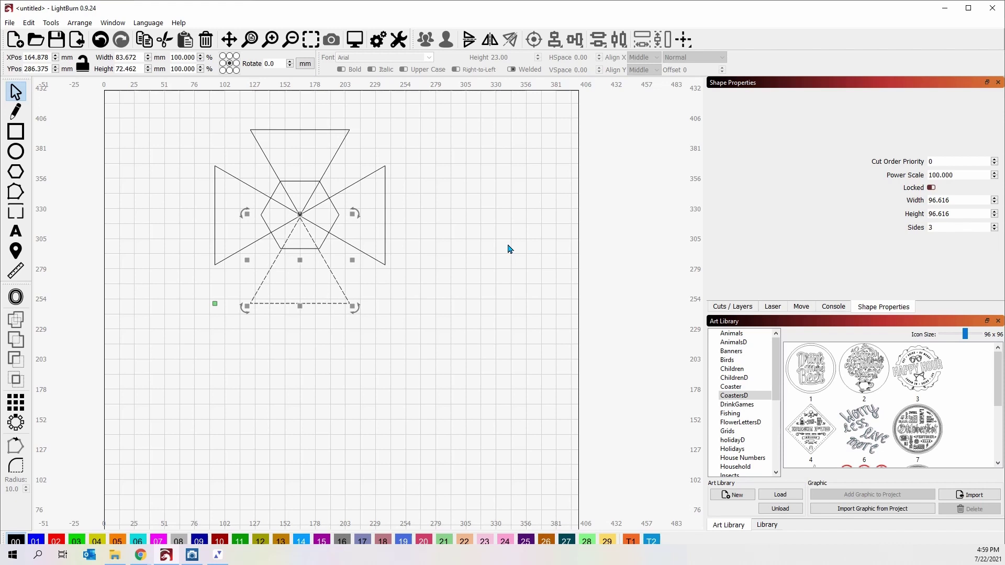
key("Up")
left_click(489, 242)
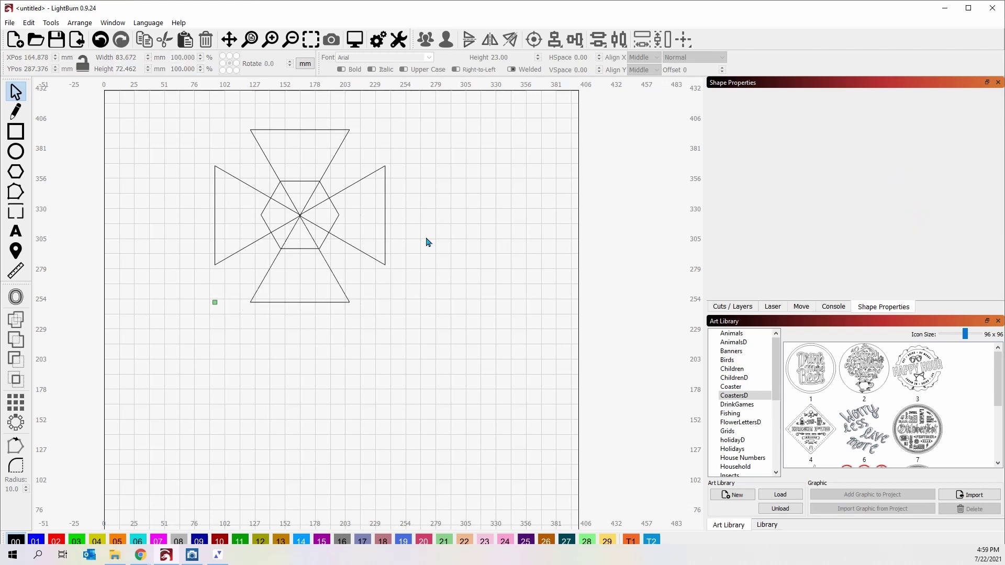
- Select the hexagon and four triangles and apply a 34-copy circular array
left_click_drag(421, 338, 212, 126)
left_click(16, 422)
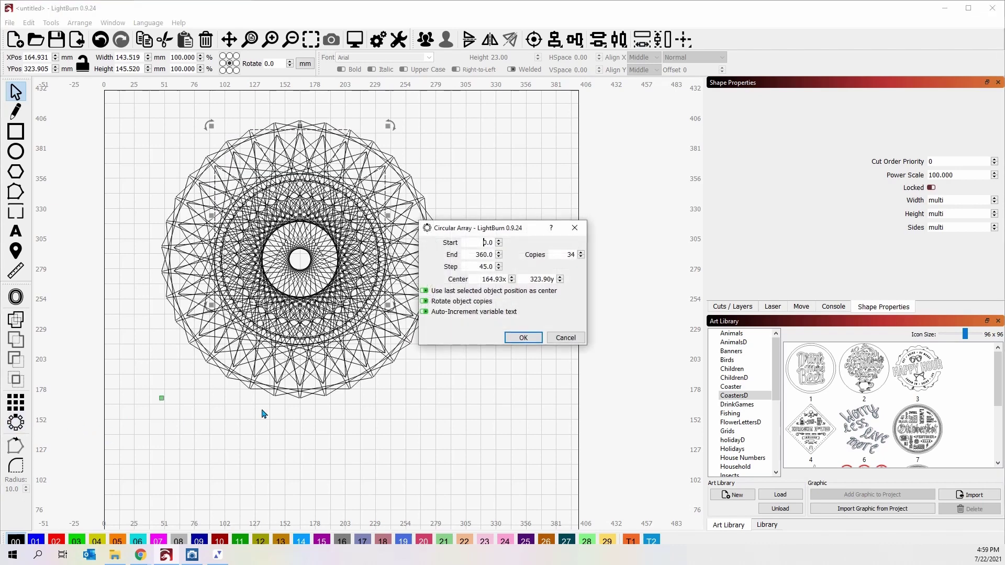
left_click(524, 338)
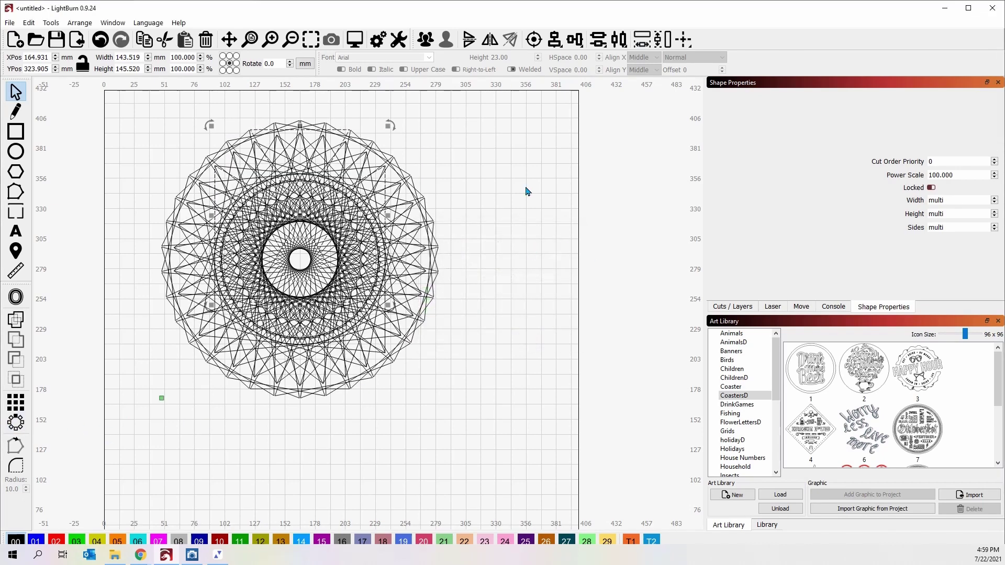
- Inspect the mandala in the shaded preview, estimated at 4:39:07, then close it
left_click(355, 40)
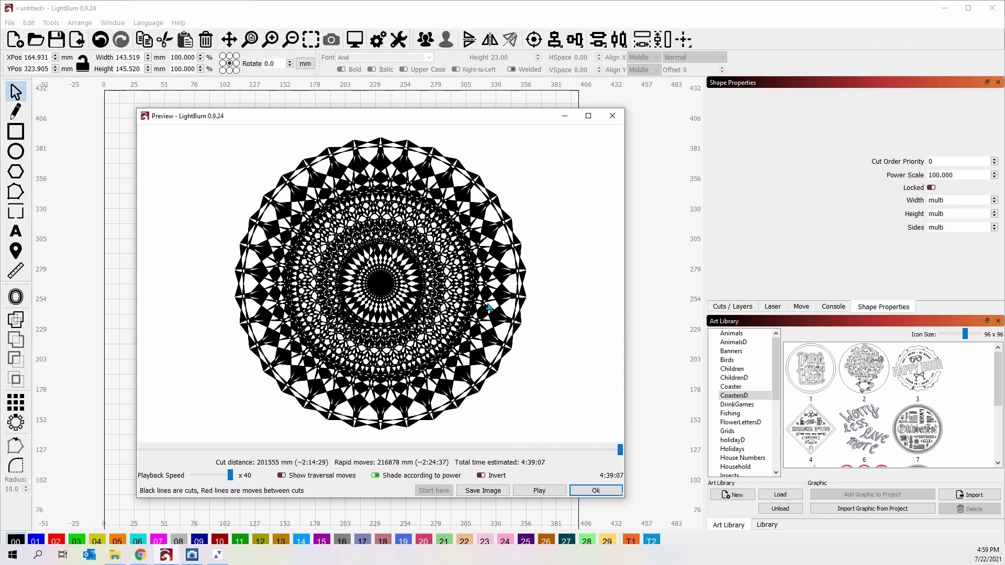
scroll(488, 308, "up", 3)
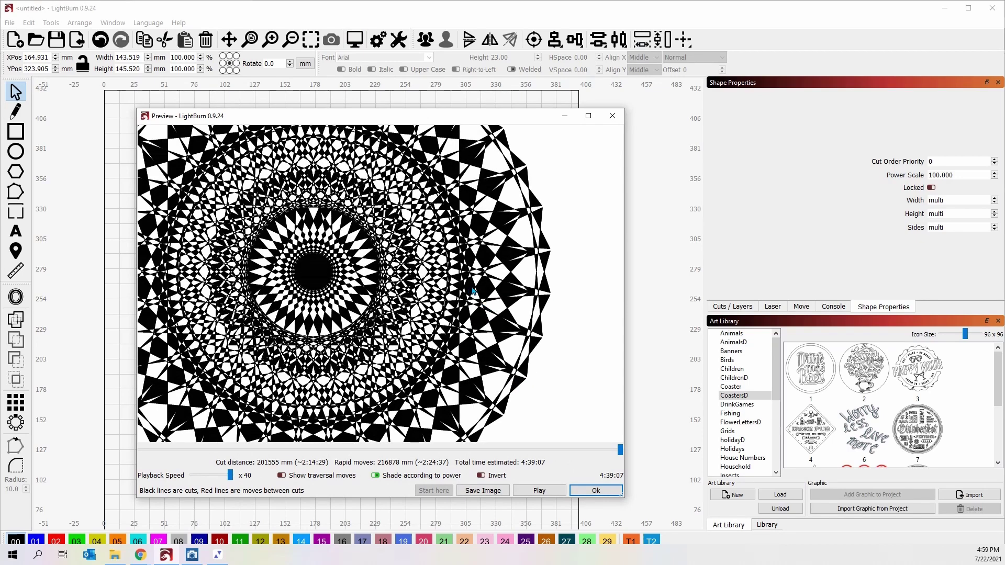
scroll(471, 285, "up", 2)
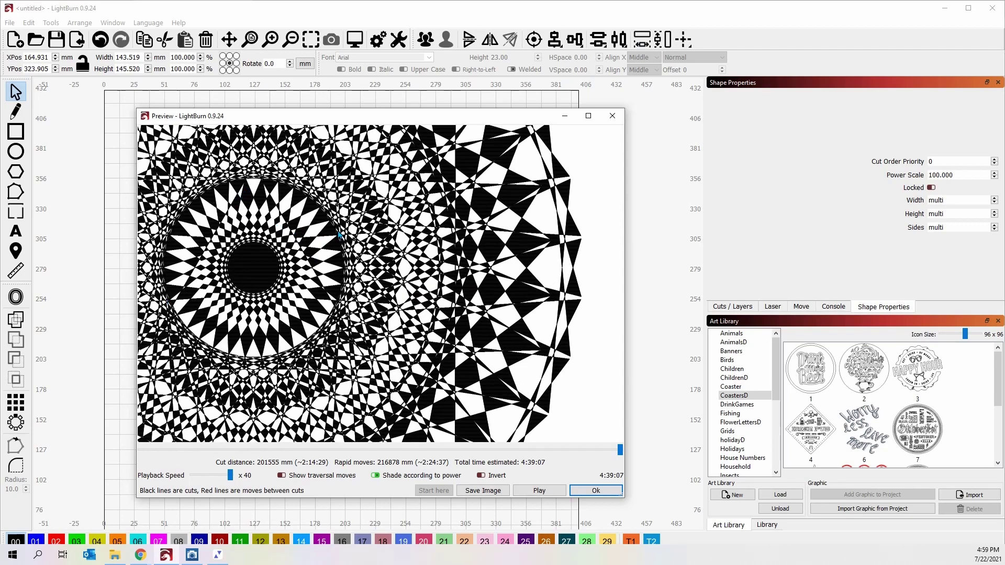
scroll(309, 236, "down", 4)
left_click_drag(309, 236, 423, 270)
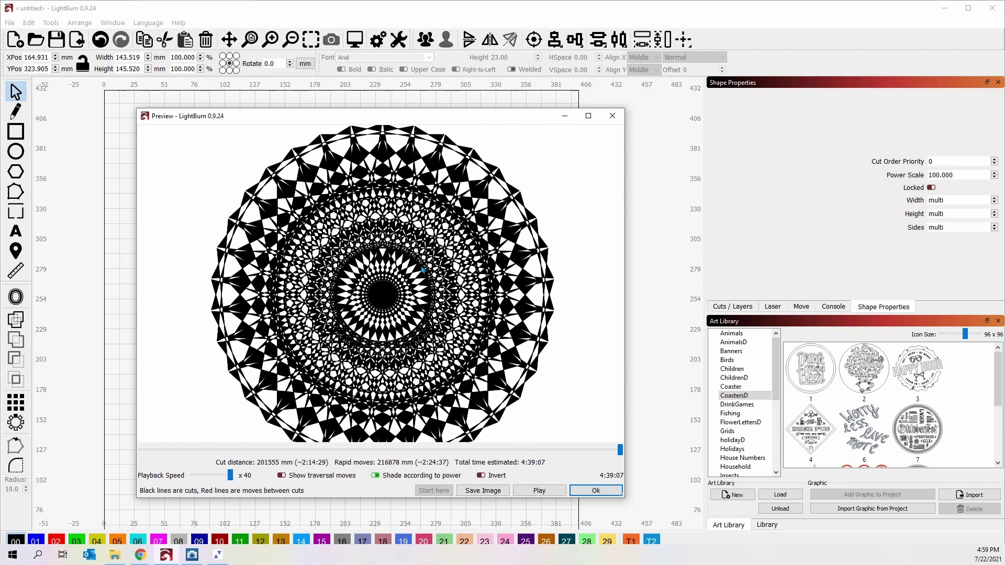
left_click(578, 490)
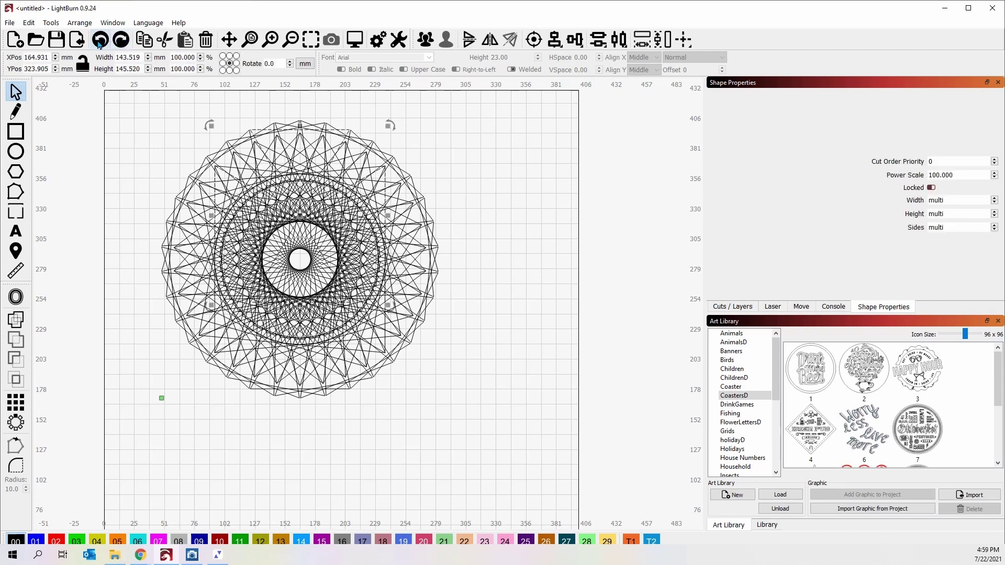
- Undo the circular array and deselect, leaving the single hexagon with its four triangles
key("ctrl+z")
left_click(461, 262)
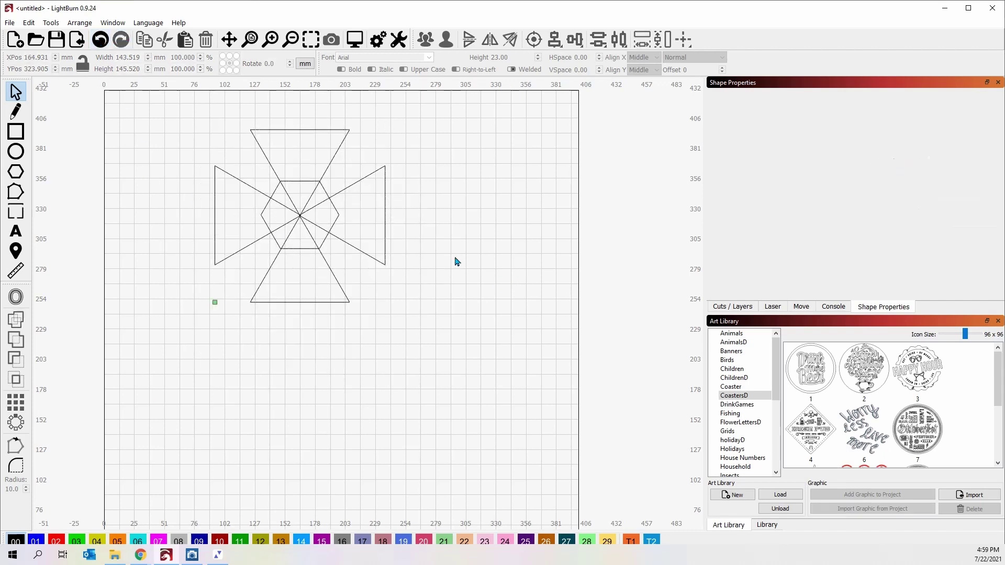